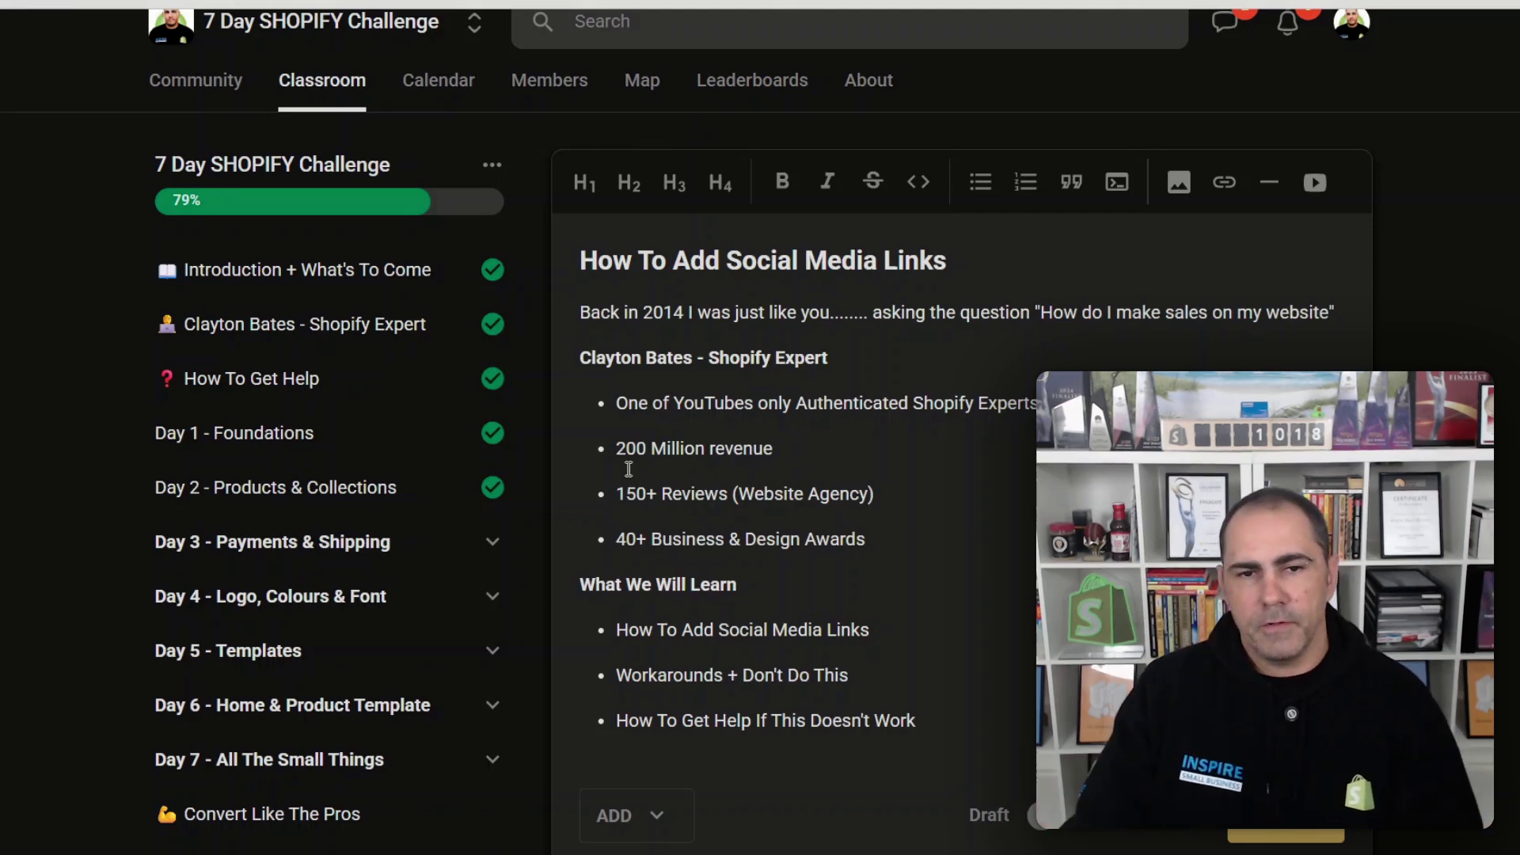
# Highlight the 200 Million revenue line in the Skool lesson.
pyautogui.moveTo(613, 449); pyautogui.dragTo(786, 450)
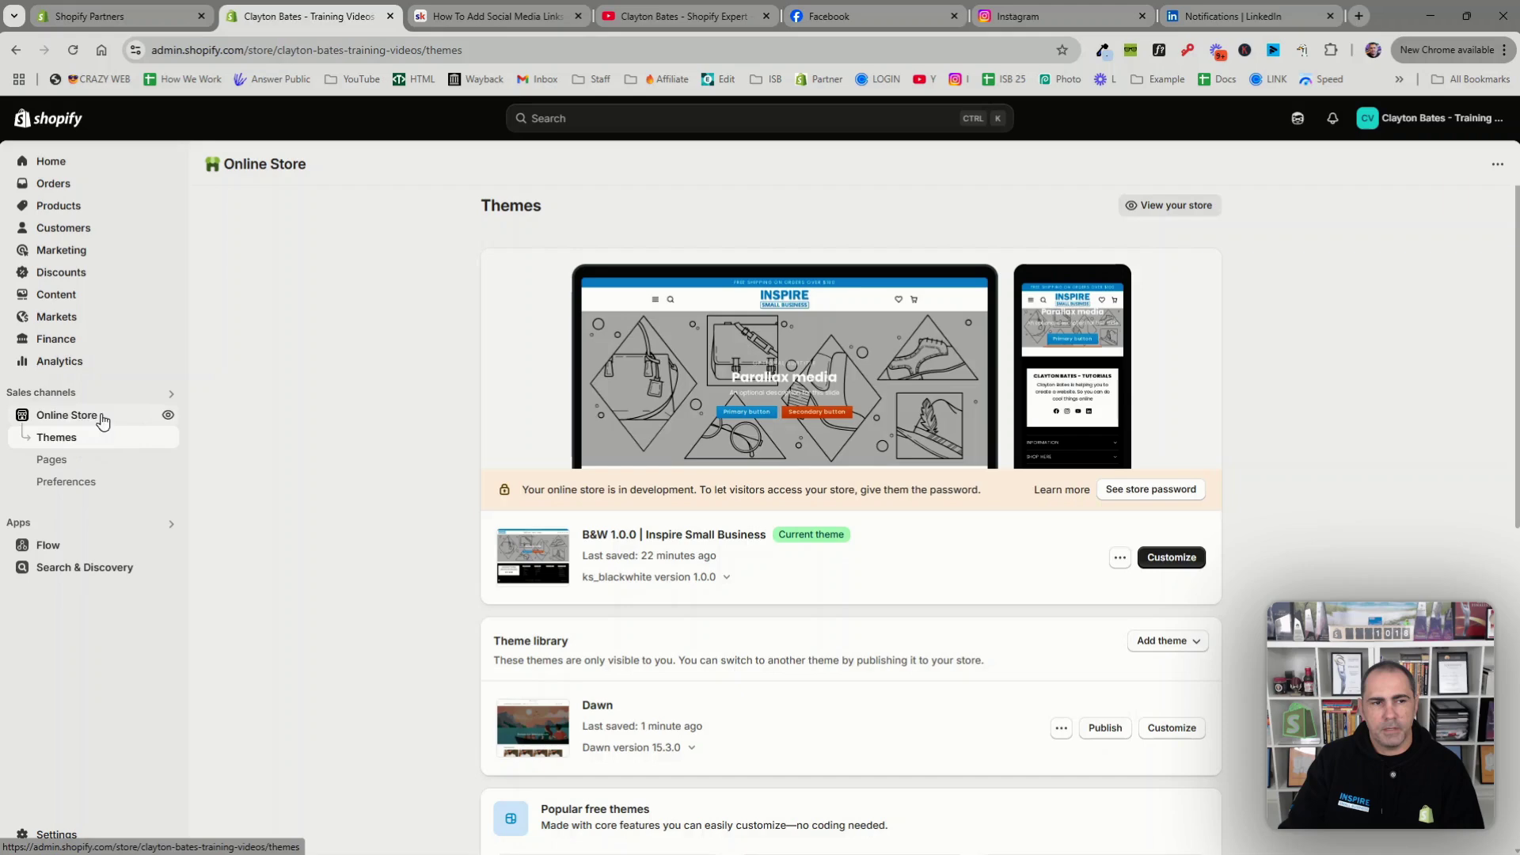
# Review the sales channels and the current B&W theme, then customize the Dawn theme.
pyautogui.click(76, 398)
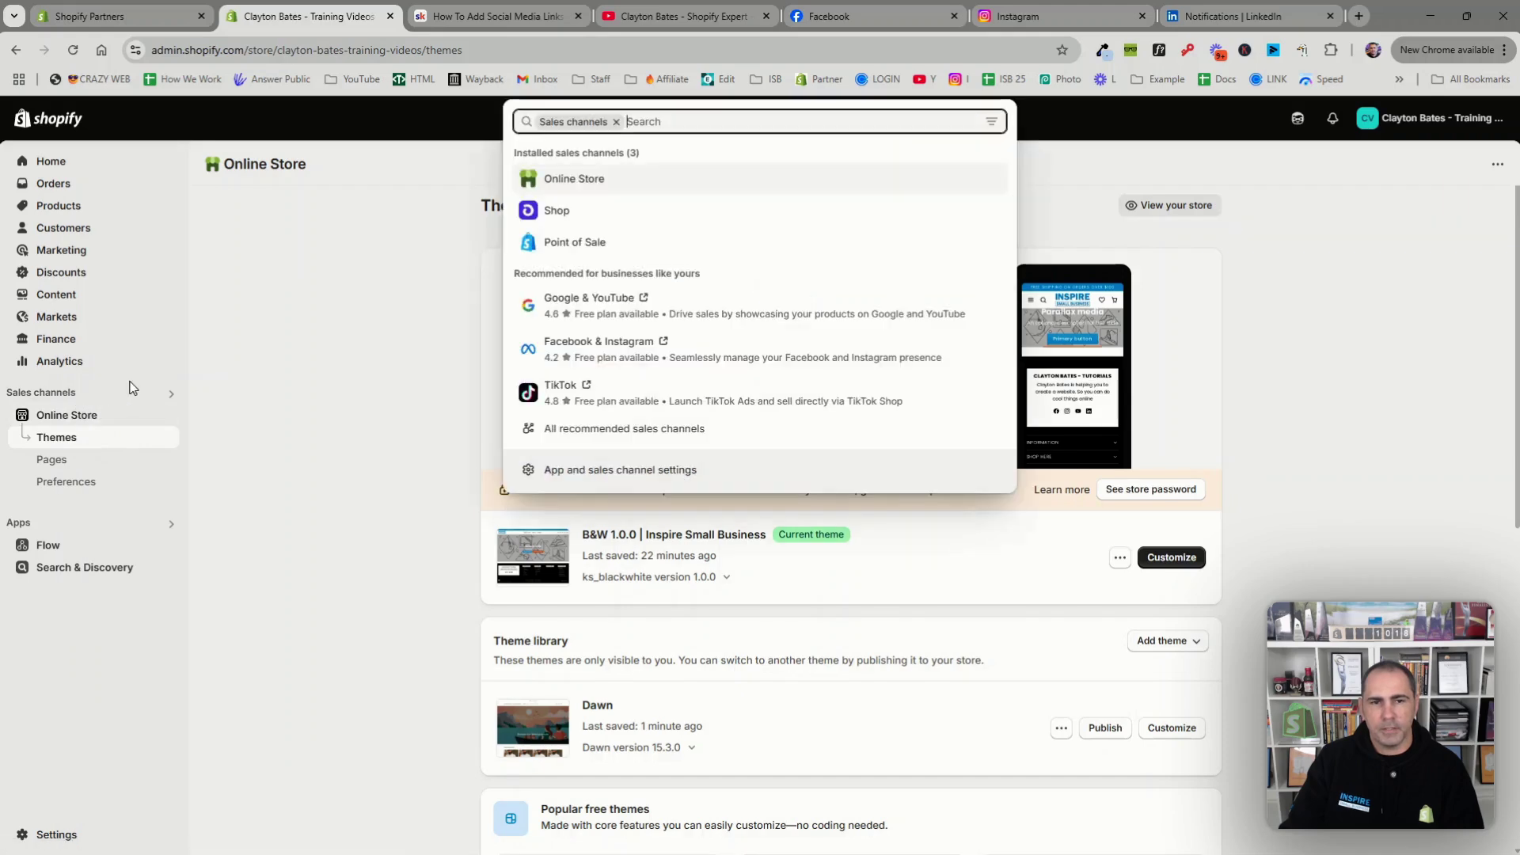
pyautogui.click(363, 323)
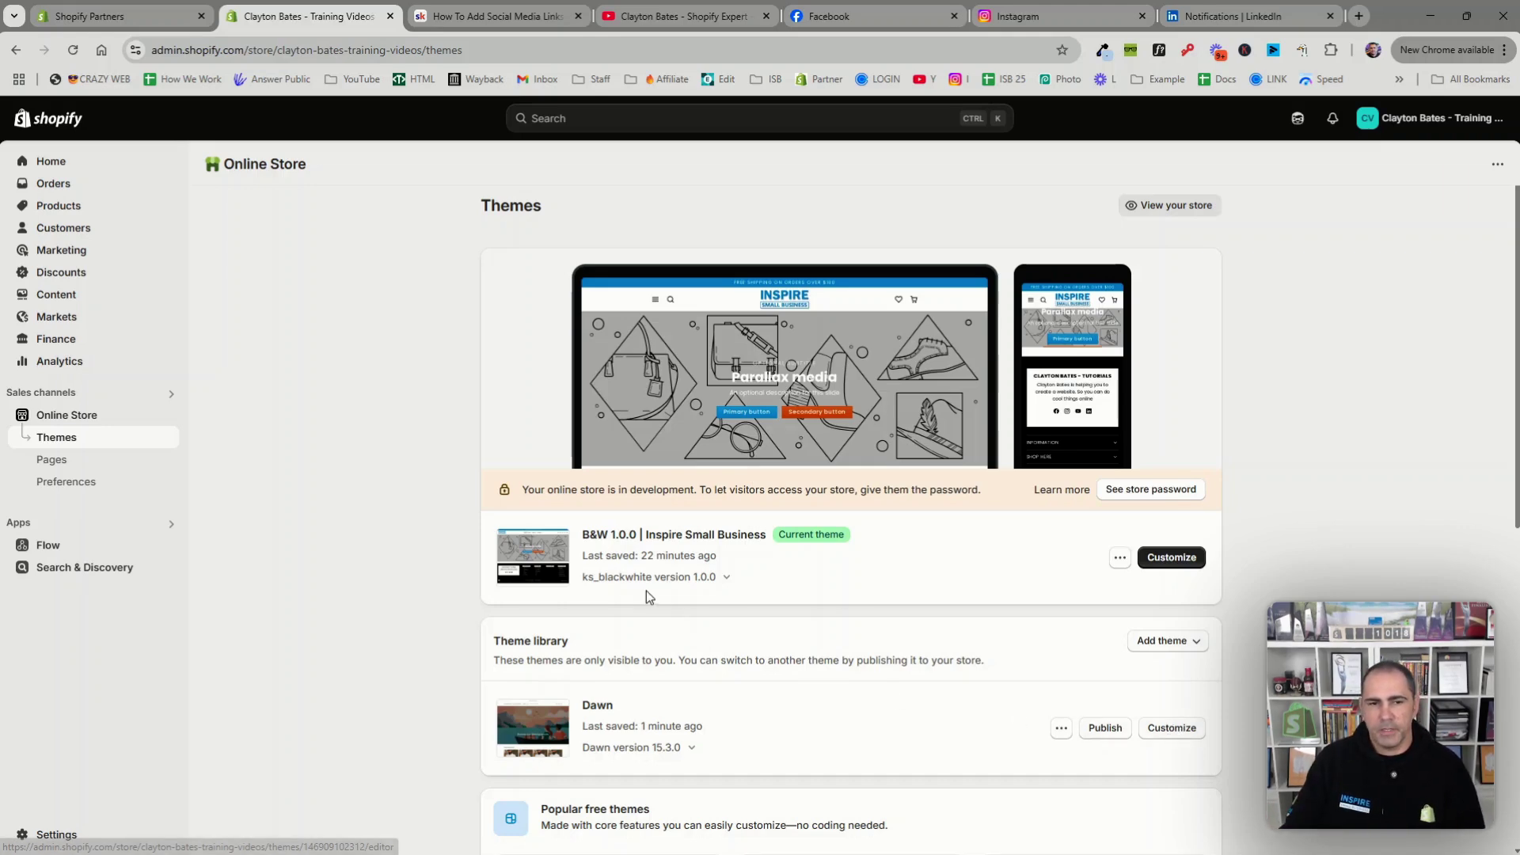
pyautogui.moveTo(586, 537); pyautogui.dragTo(769, 542)
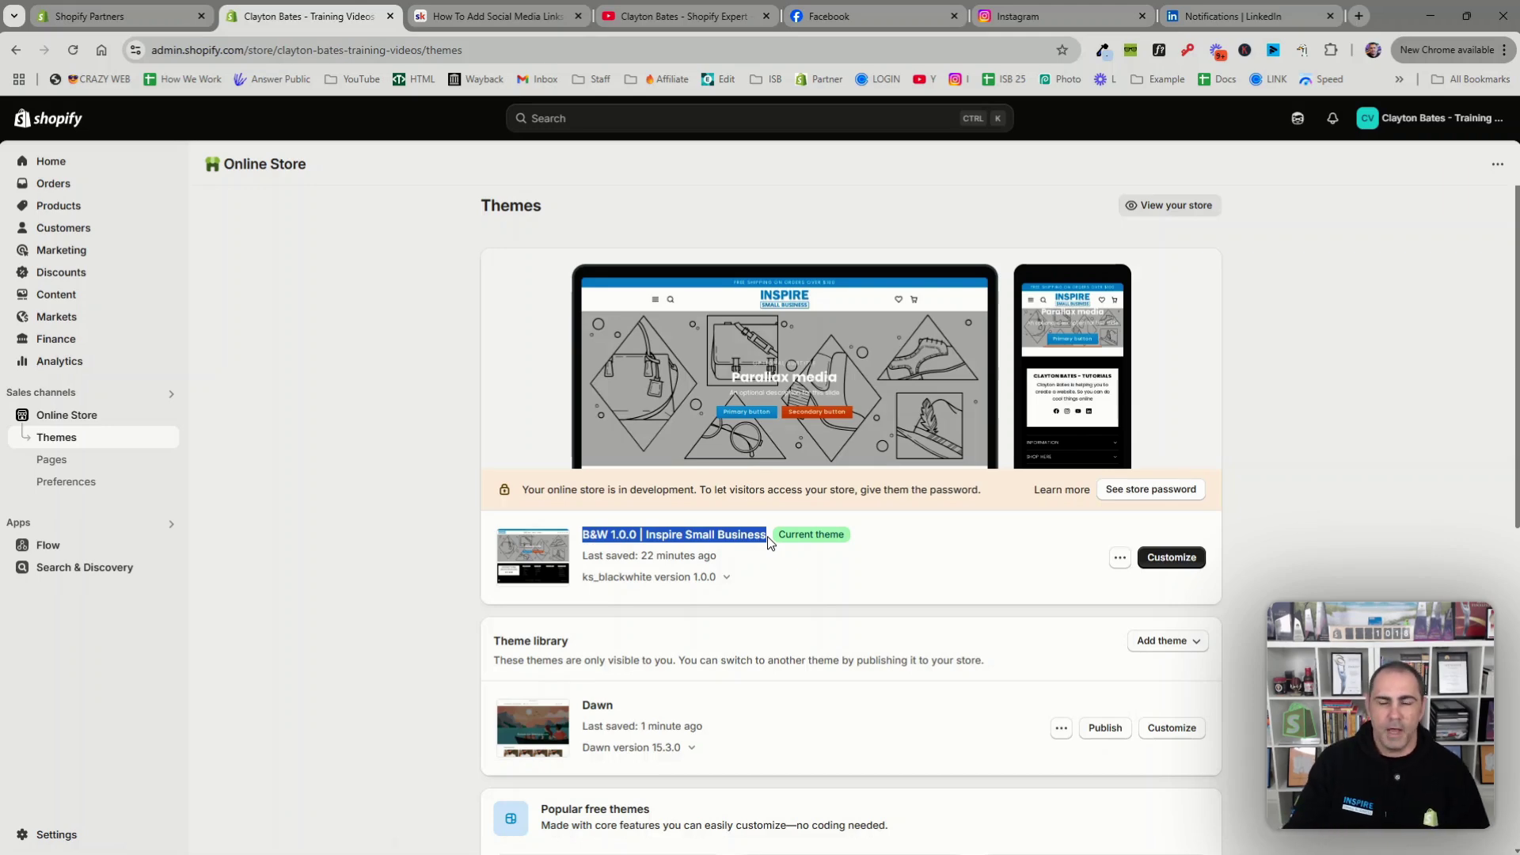
pyautogui.click(1308, 497)
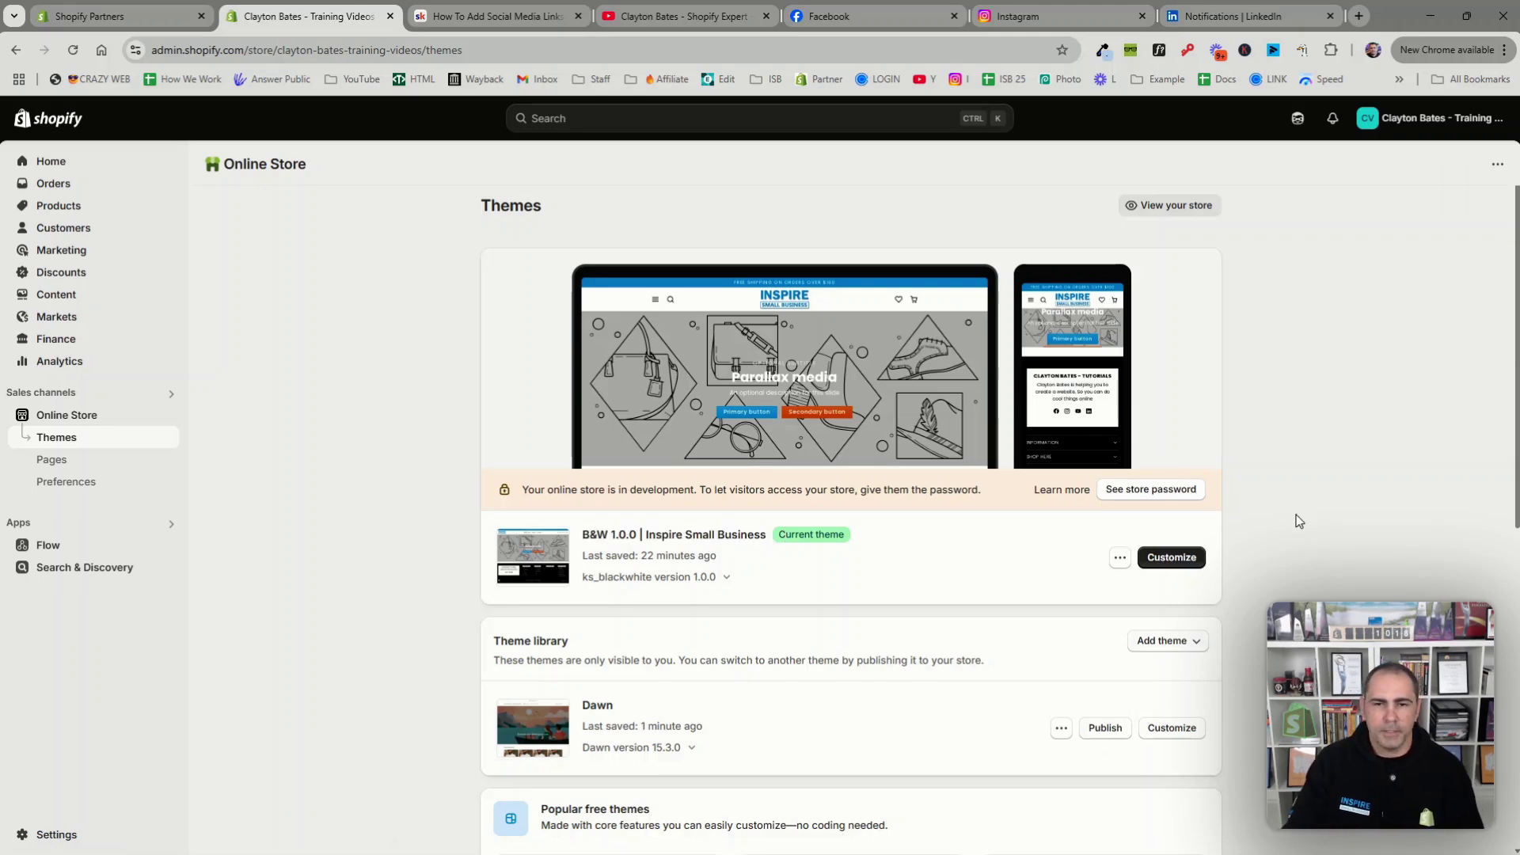
pyautogui.click(1169, 734)
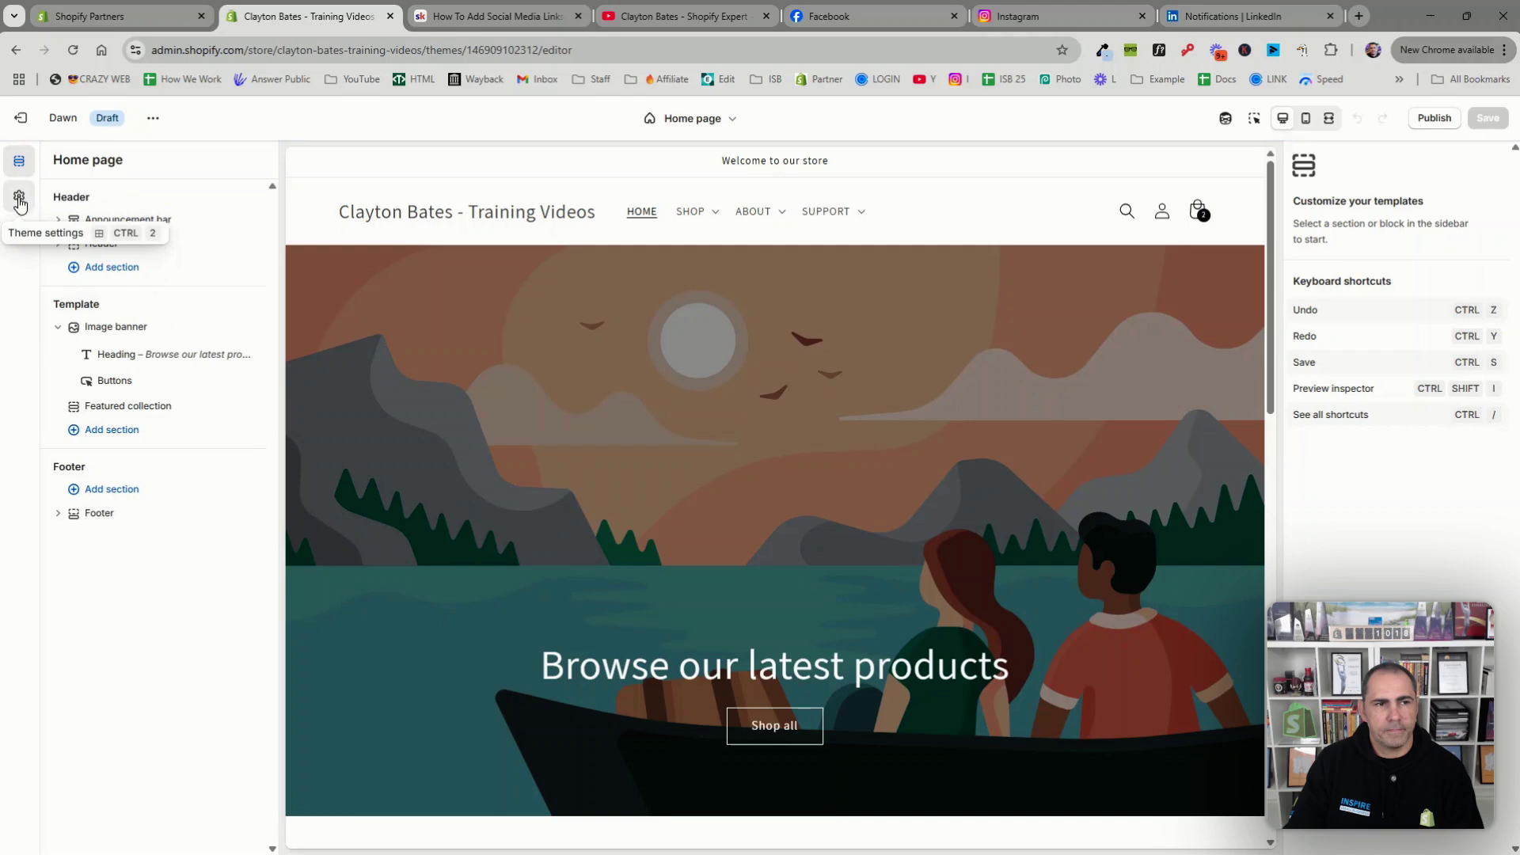
# In Theme settings > Social media, fill Facebook and the other link fields with sample Shopify URLs.
pyautogui.click(19, 202)
pyautogui.scroll(-5, 180, 367)
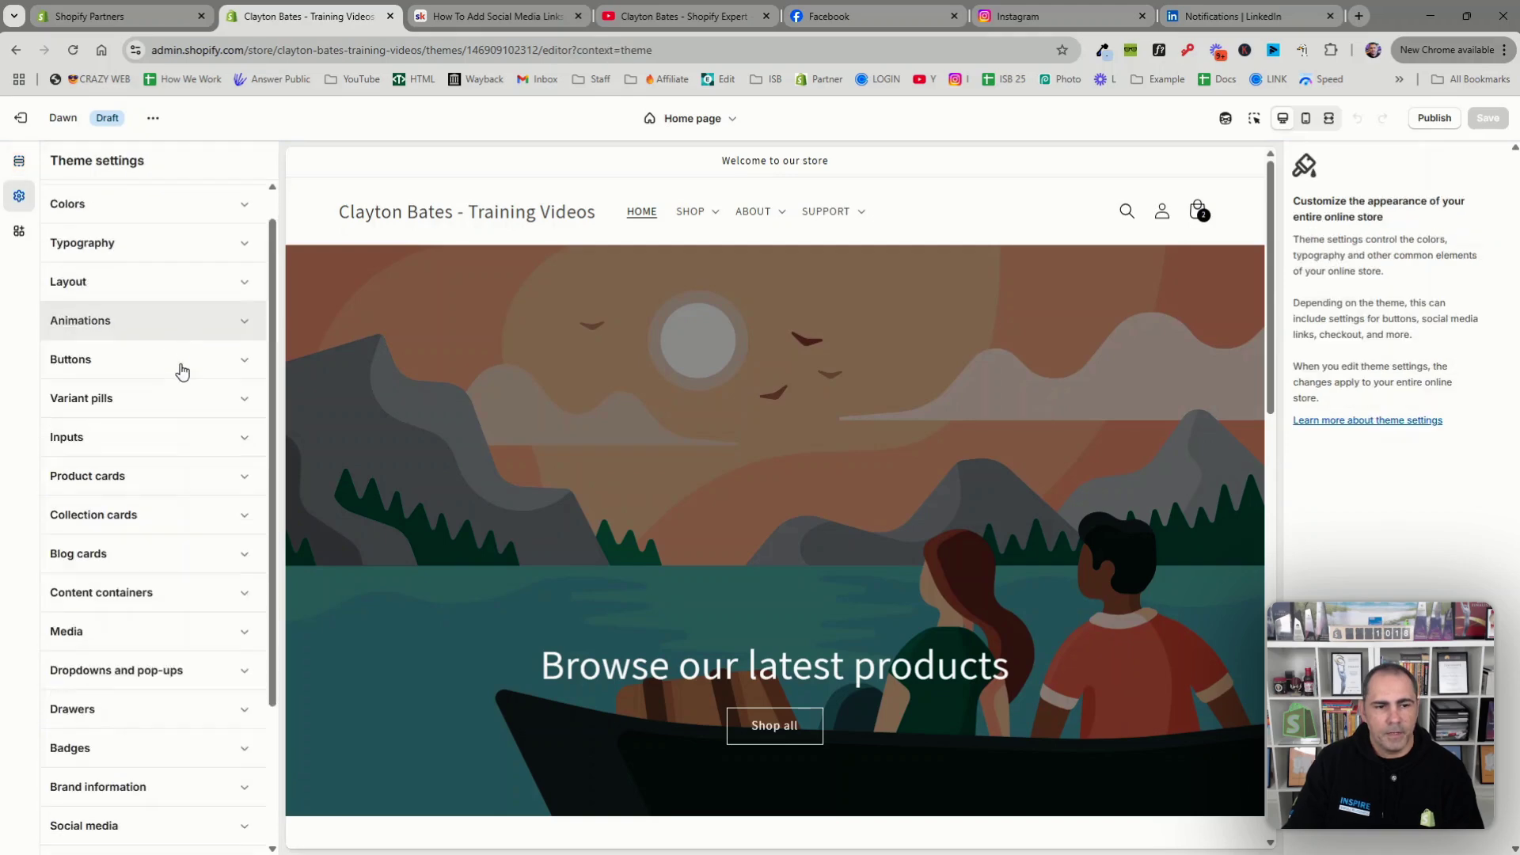
pyautogui.click(92, 649)
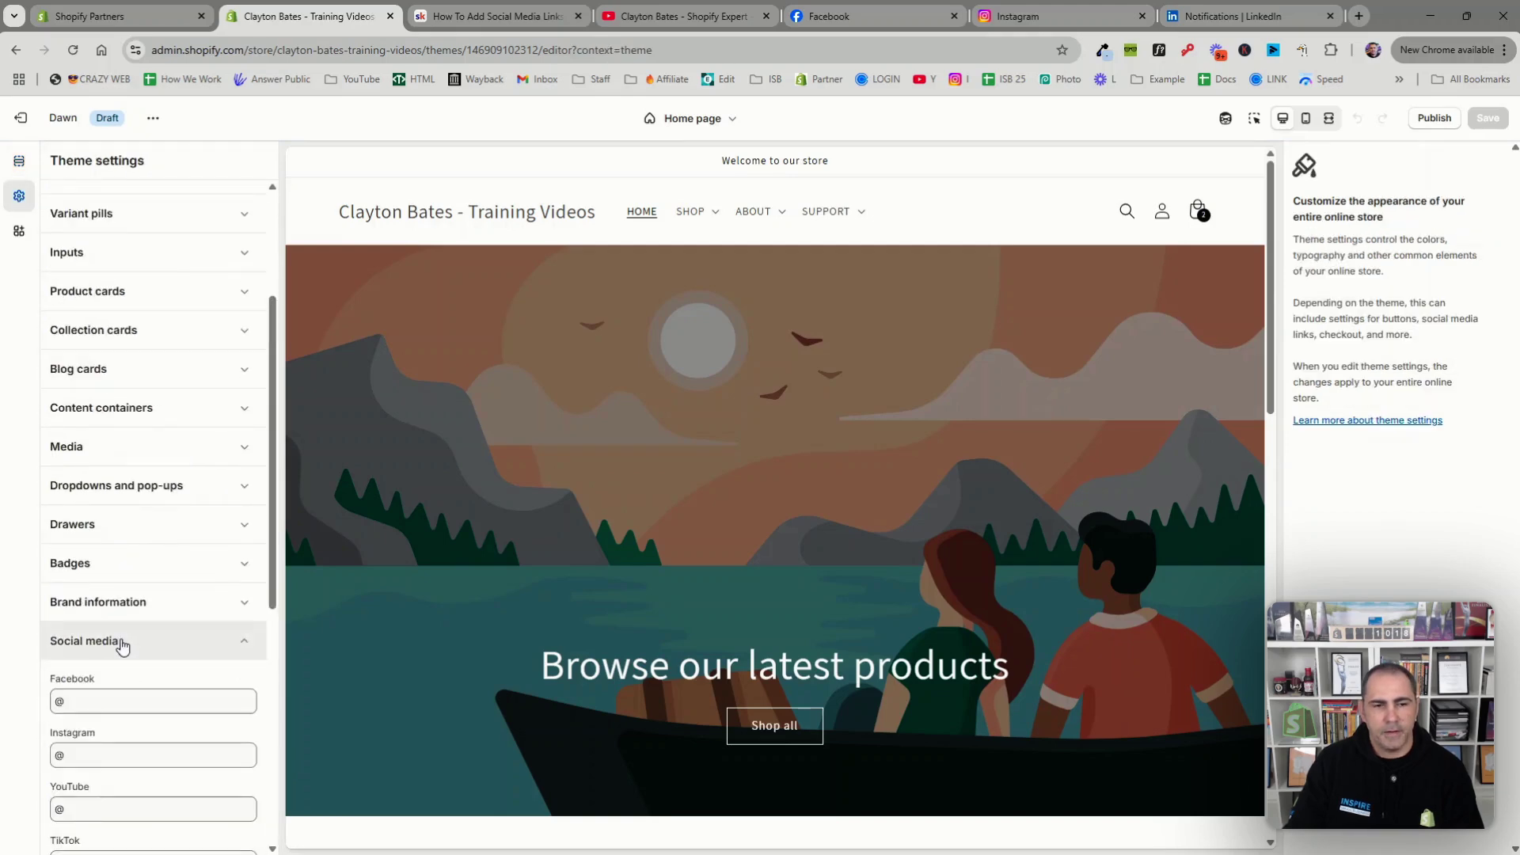
pyautogui.click(80, 305)
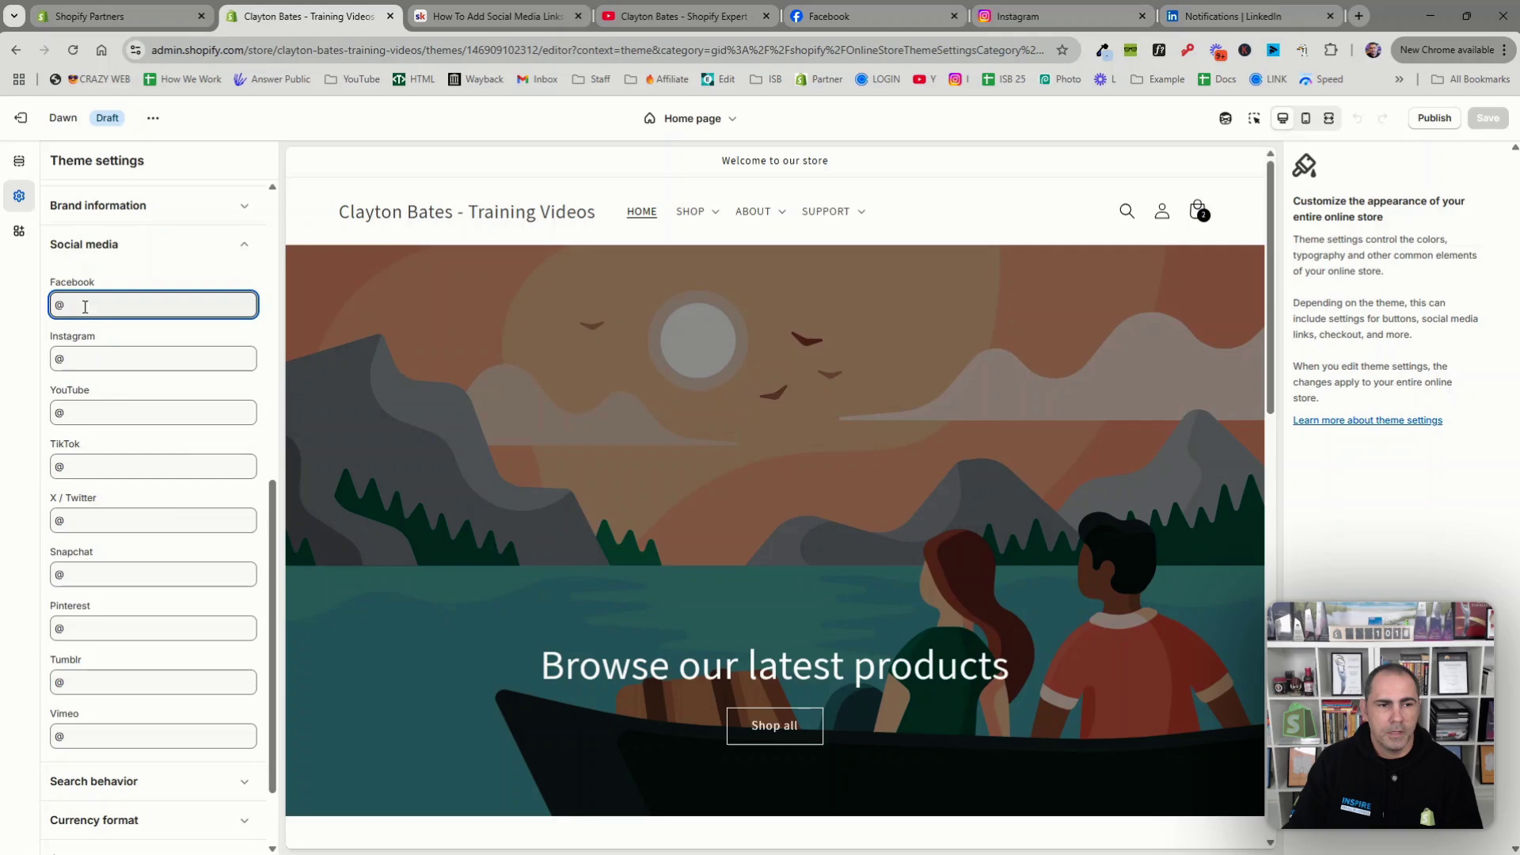
pyautogui.hotkey('ctrl', 'a')
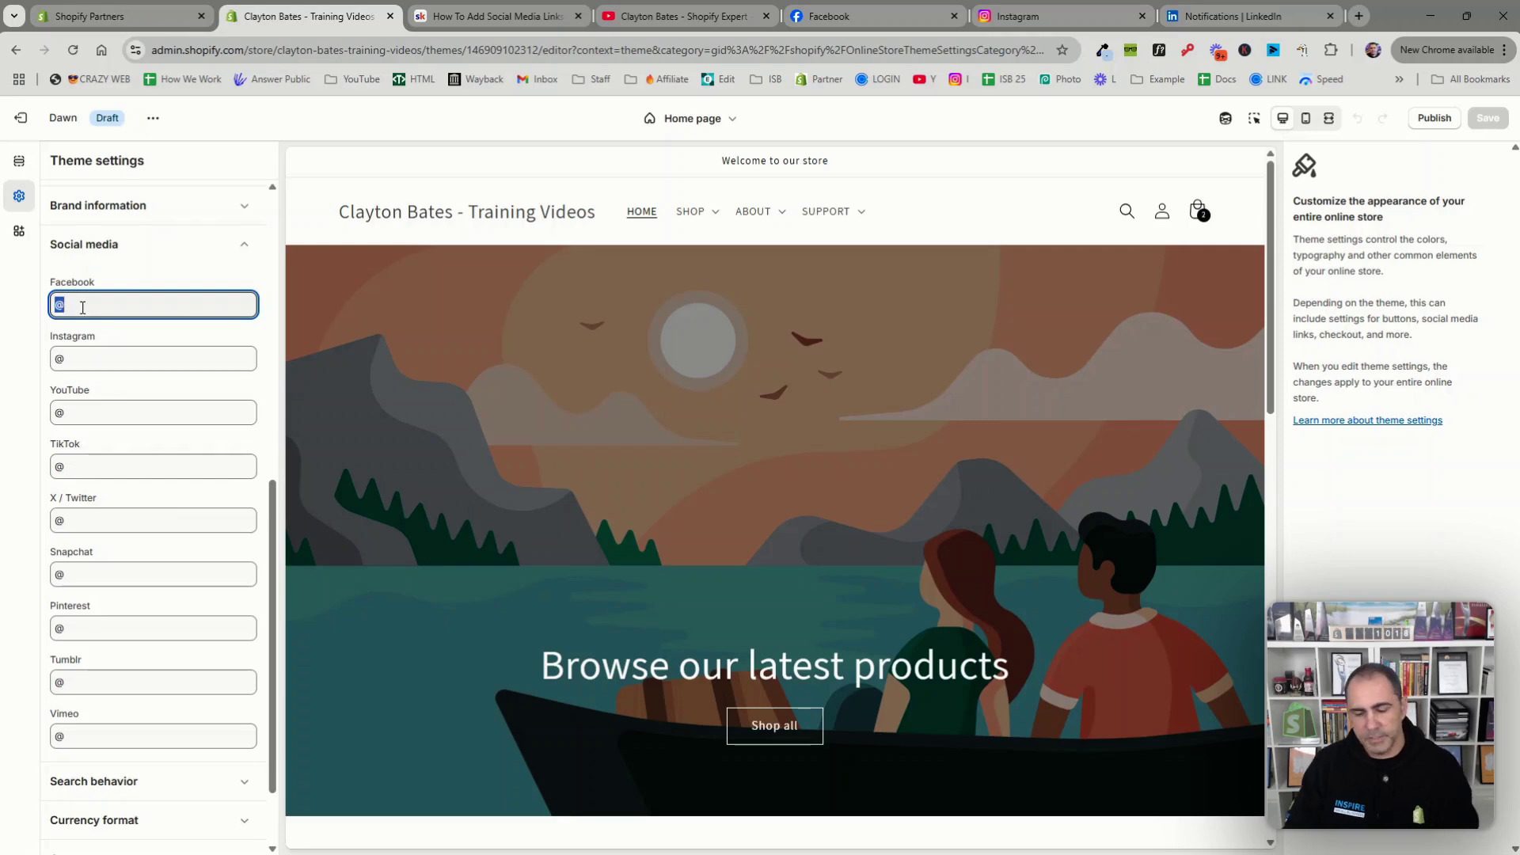
pyautogui.write('https://facebook.com/shopify')
pyautogui.click(103, 628)
pyautogui.write('https://pinterest.com/shopify')
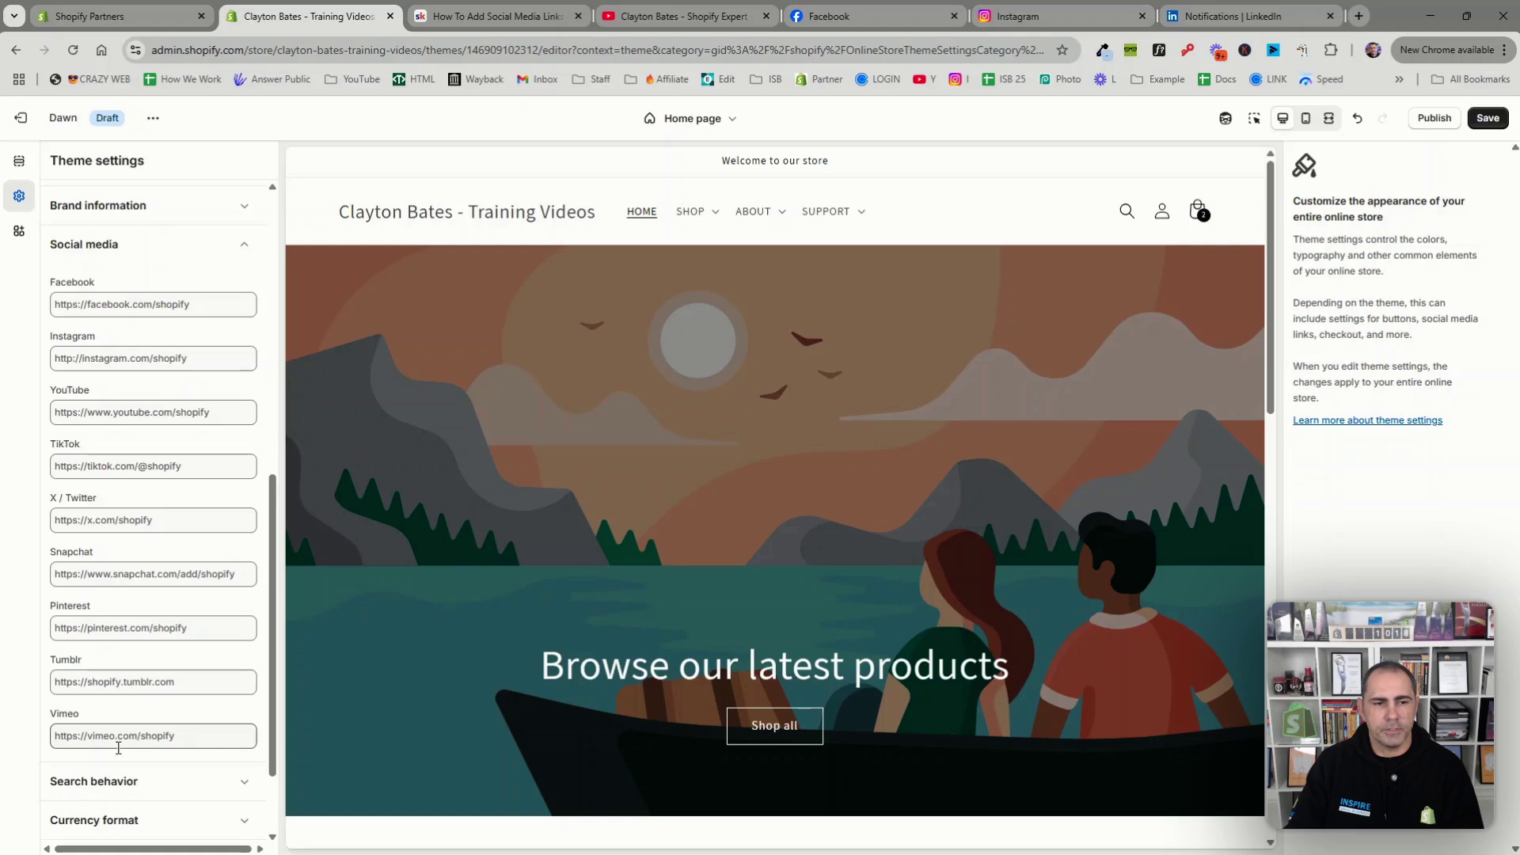
# Replace the sample YouTube link with the copied channel videos-page URL.
pyautogui.click(649, 20)
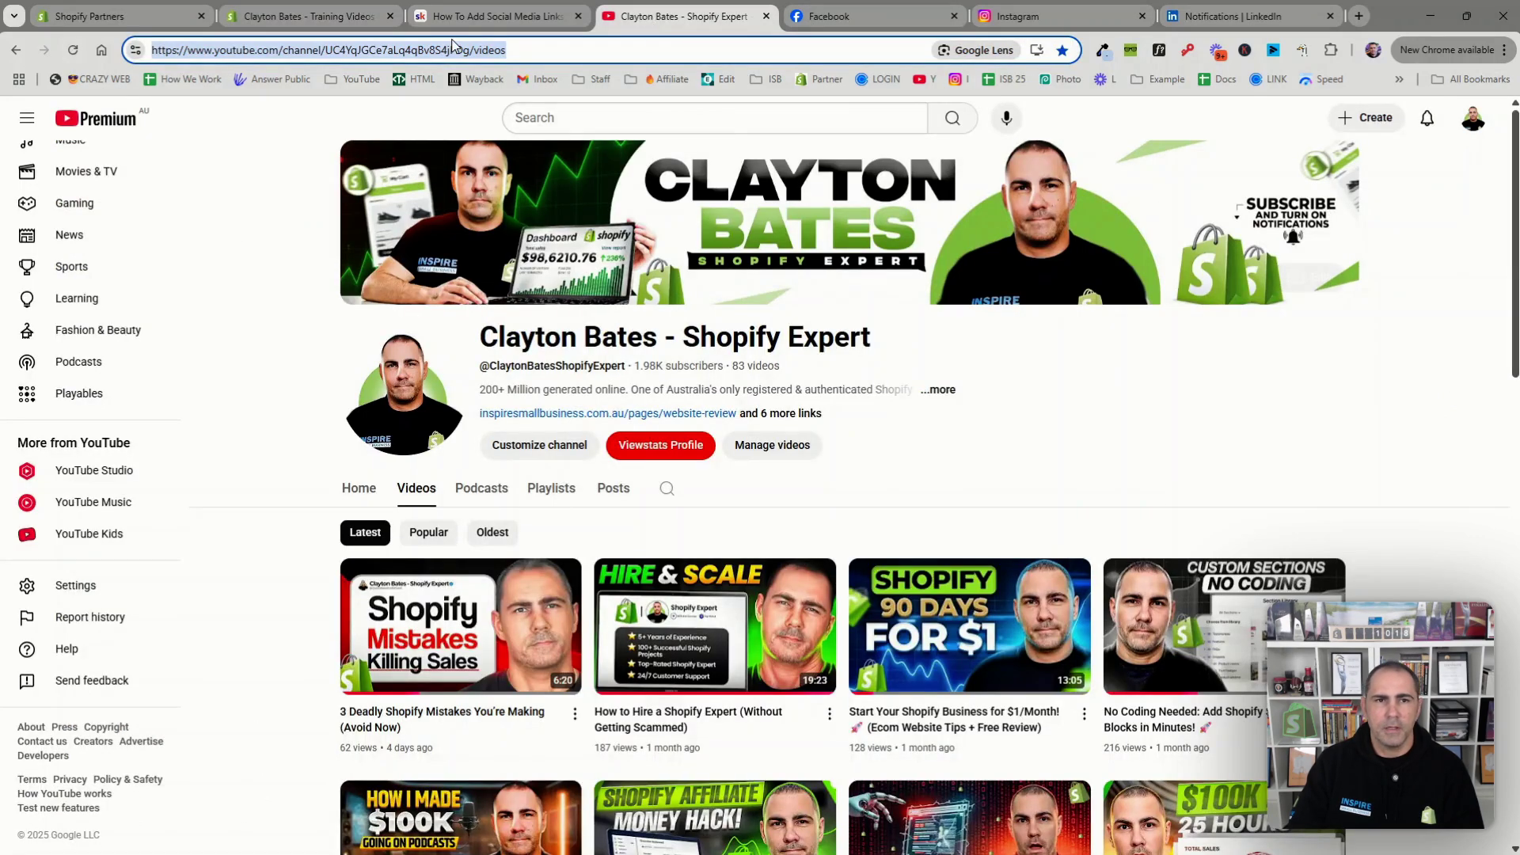
pyautogui.rightClick(449, 52)
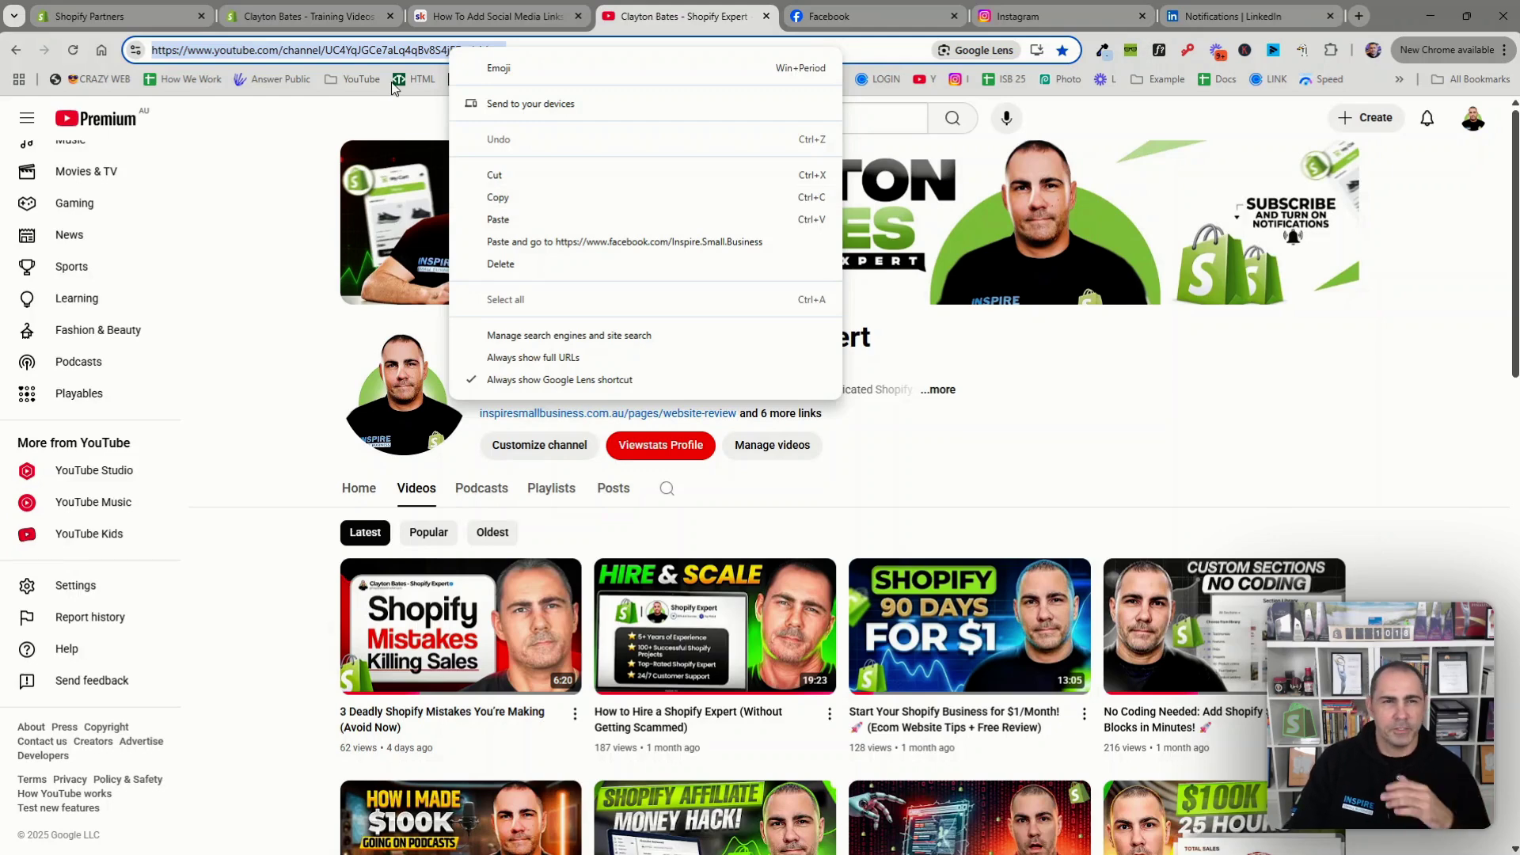
pyautogui.click(299, 170)
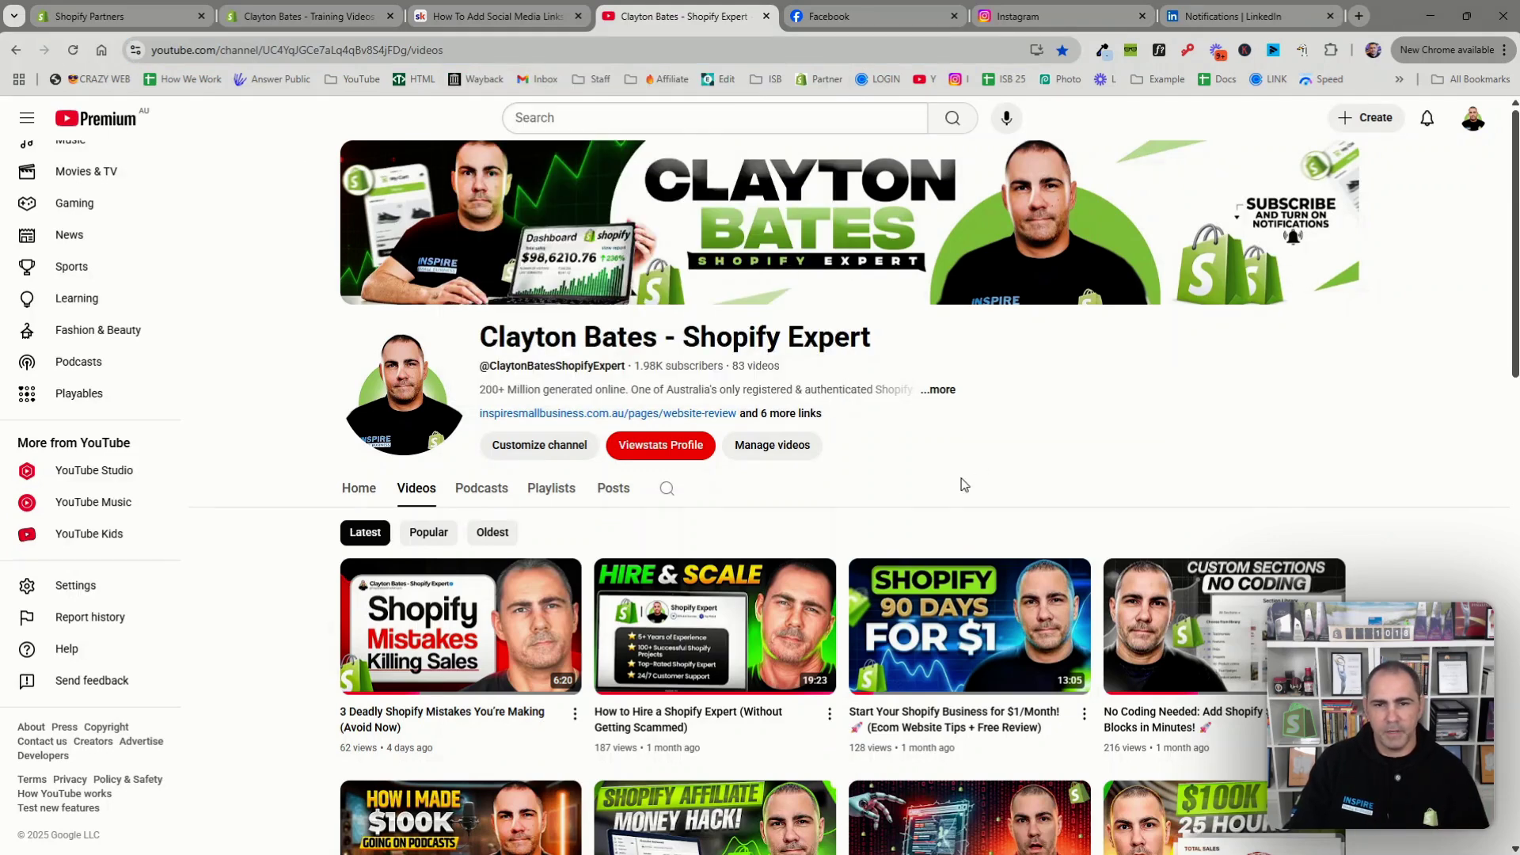
pyautogui.rightClick(399, 49)
pyautogui.click(473, 198)
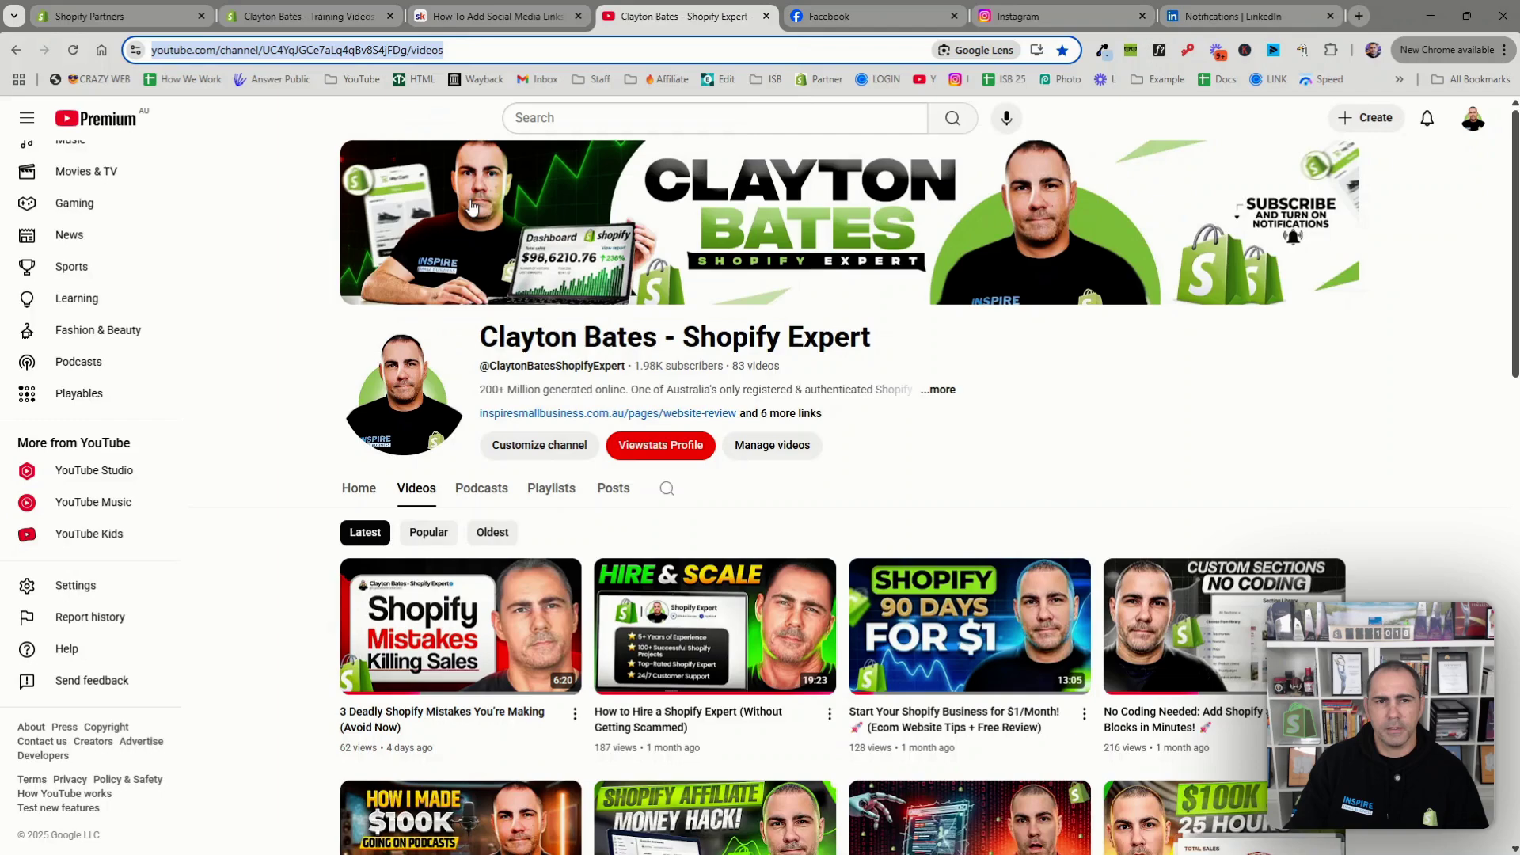
pyautogui.click(317, 16)
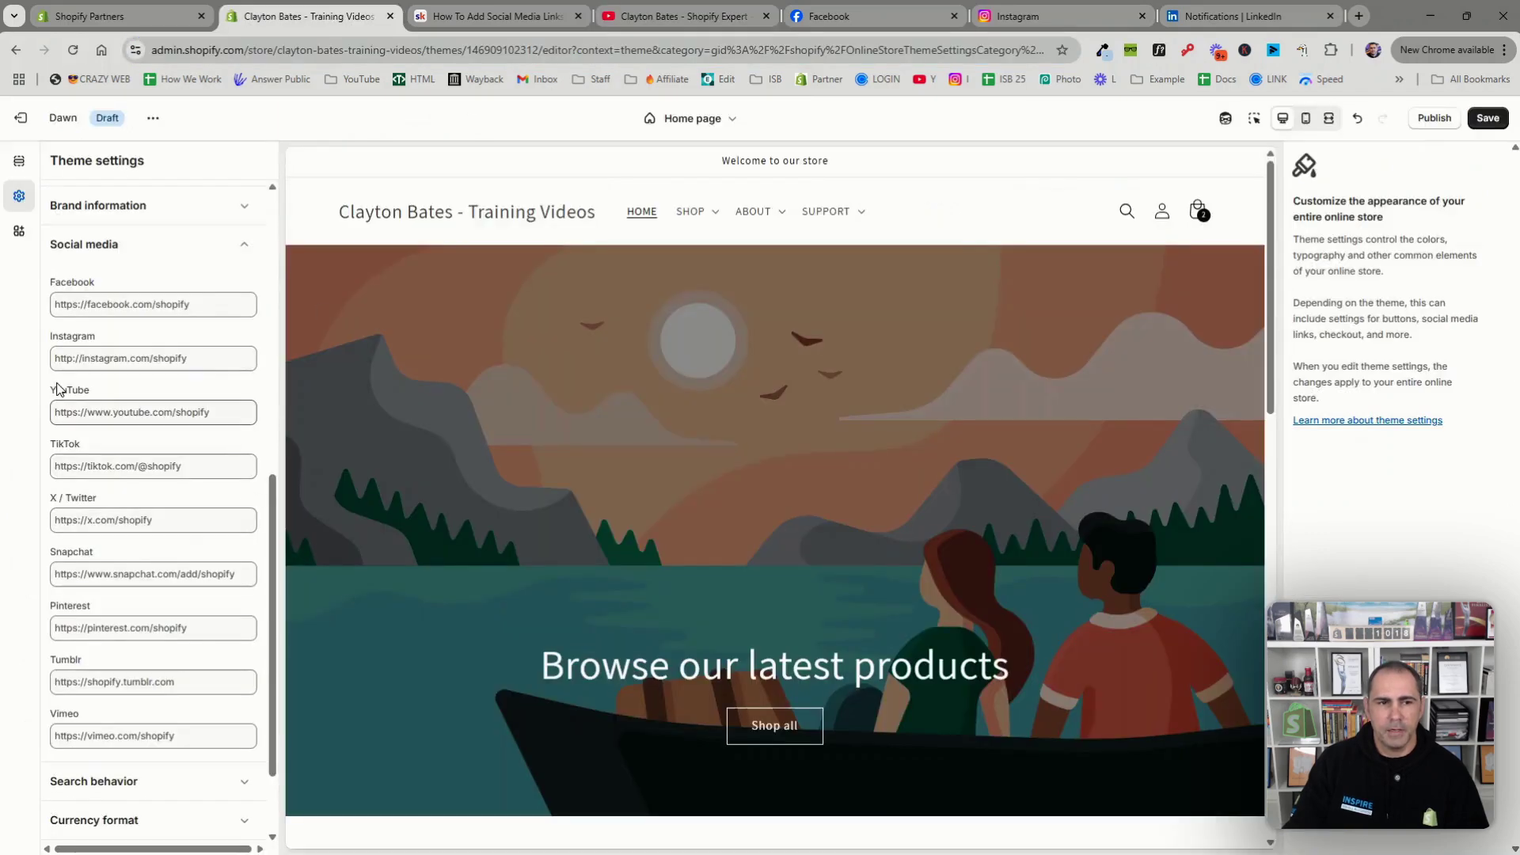
pyautogui.click(100, 421)
pyautogui.hotkey('ctrl', 'a')
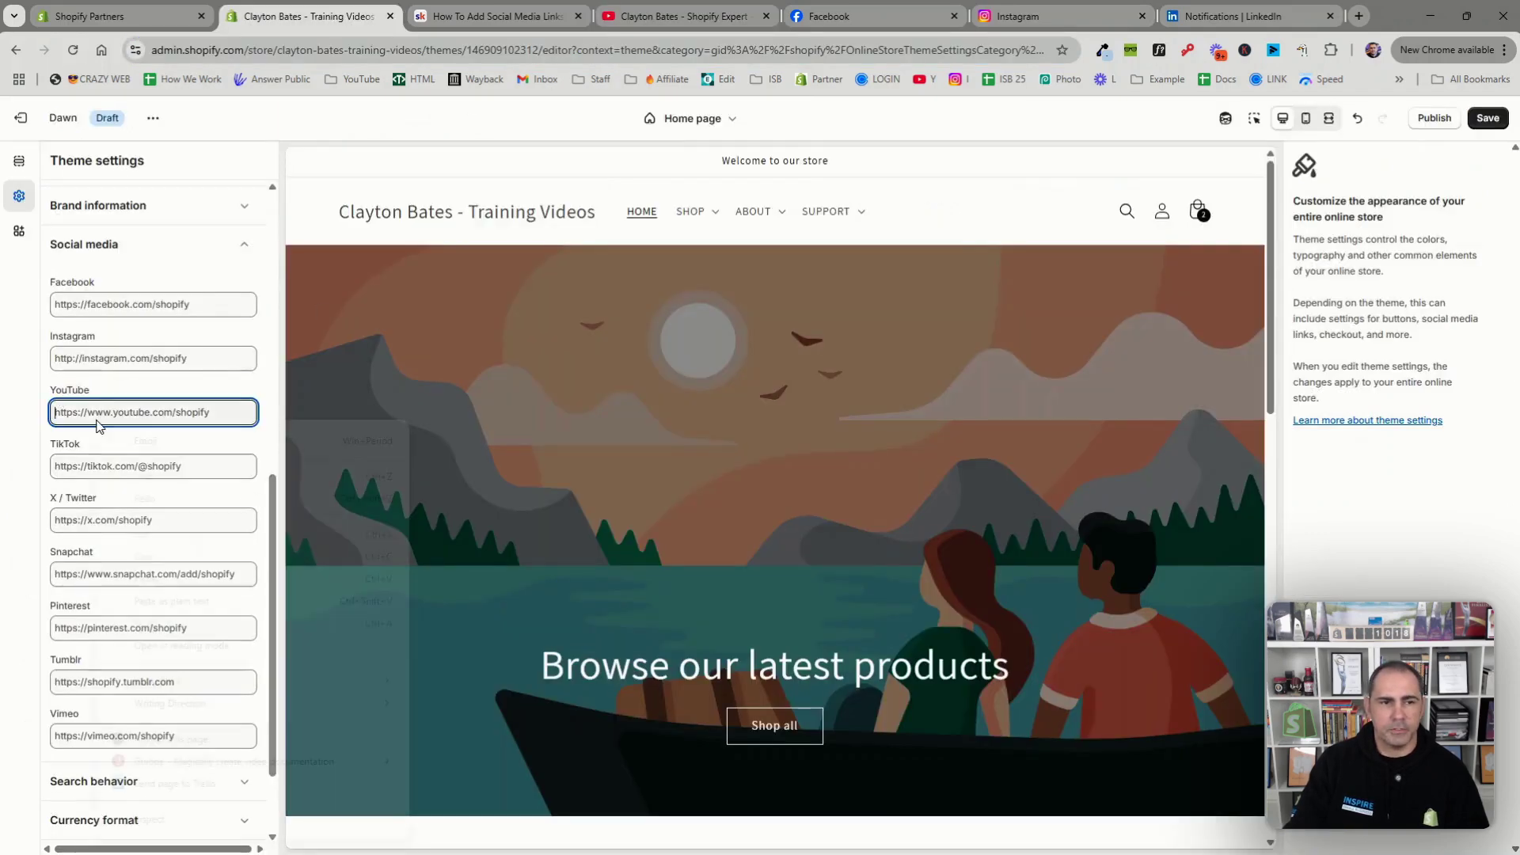
pyautogui.hotkey('ctrl', 'v')
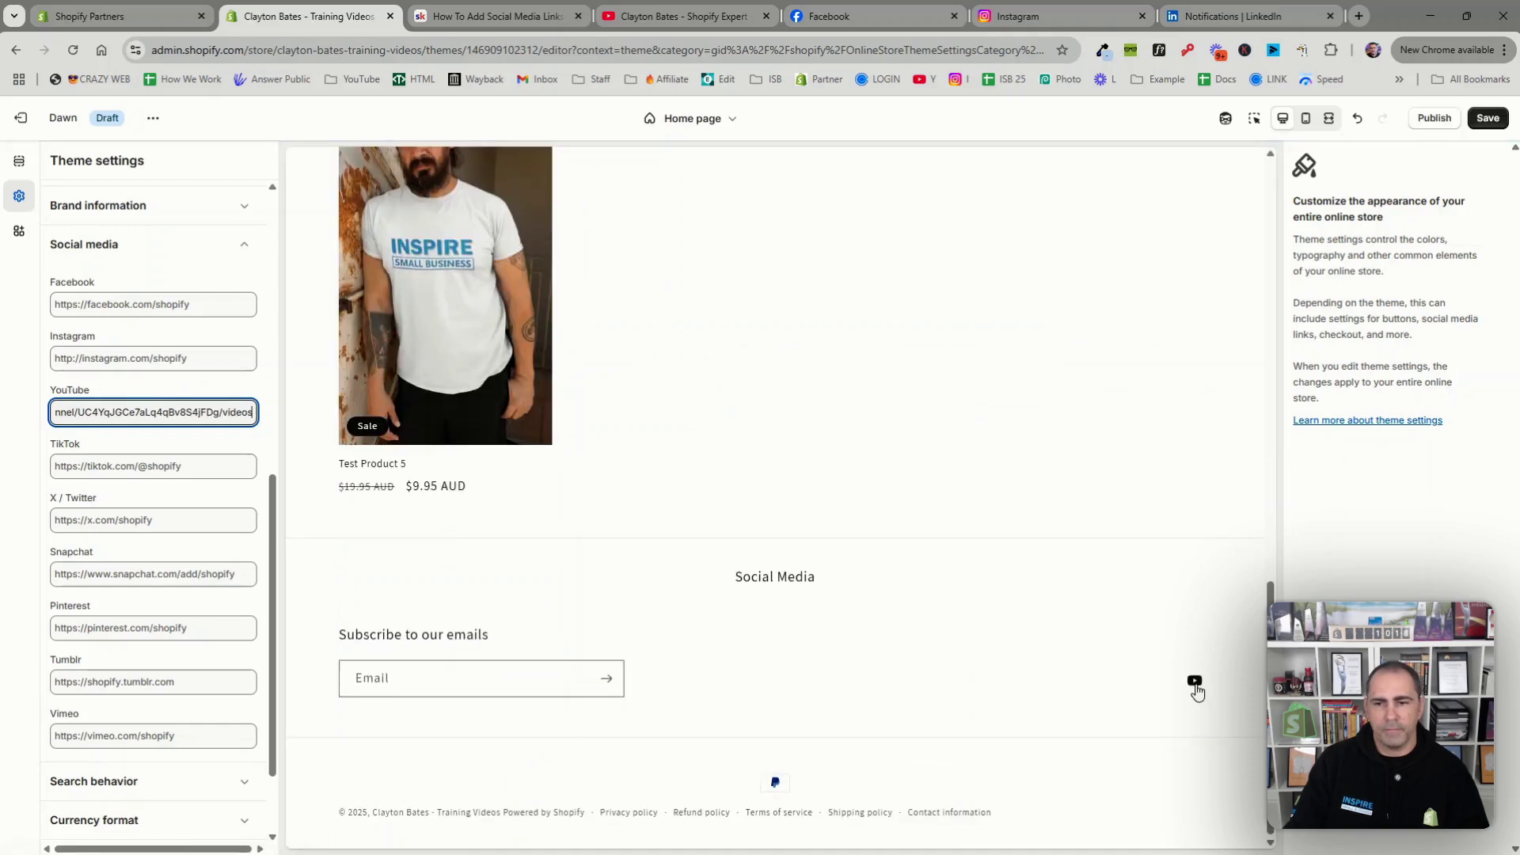
# Paste the real Facebook page address into Dawn's Facebook social link.
pyautogui.hotkey('ctrl', 's')
pyautogui.click(884, 5)
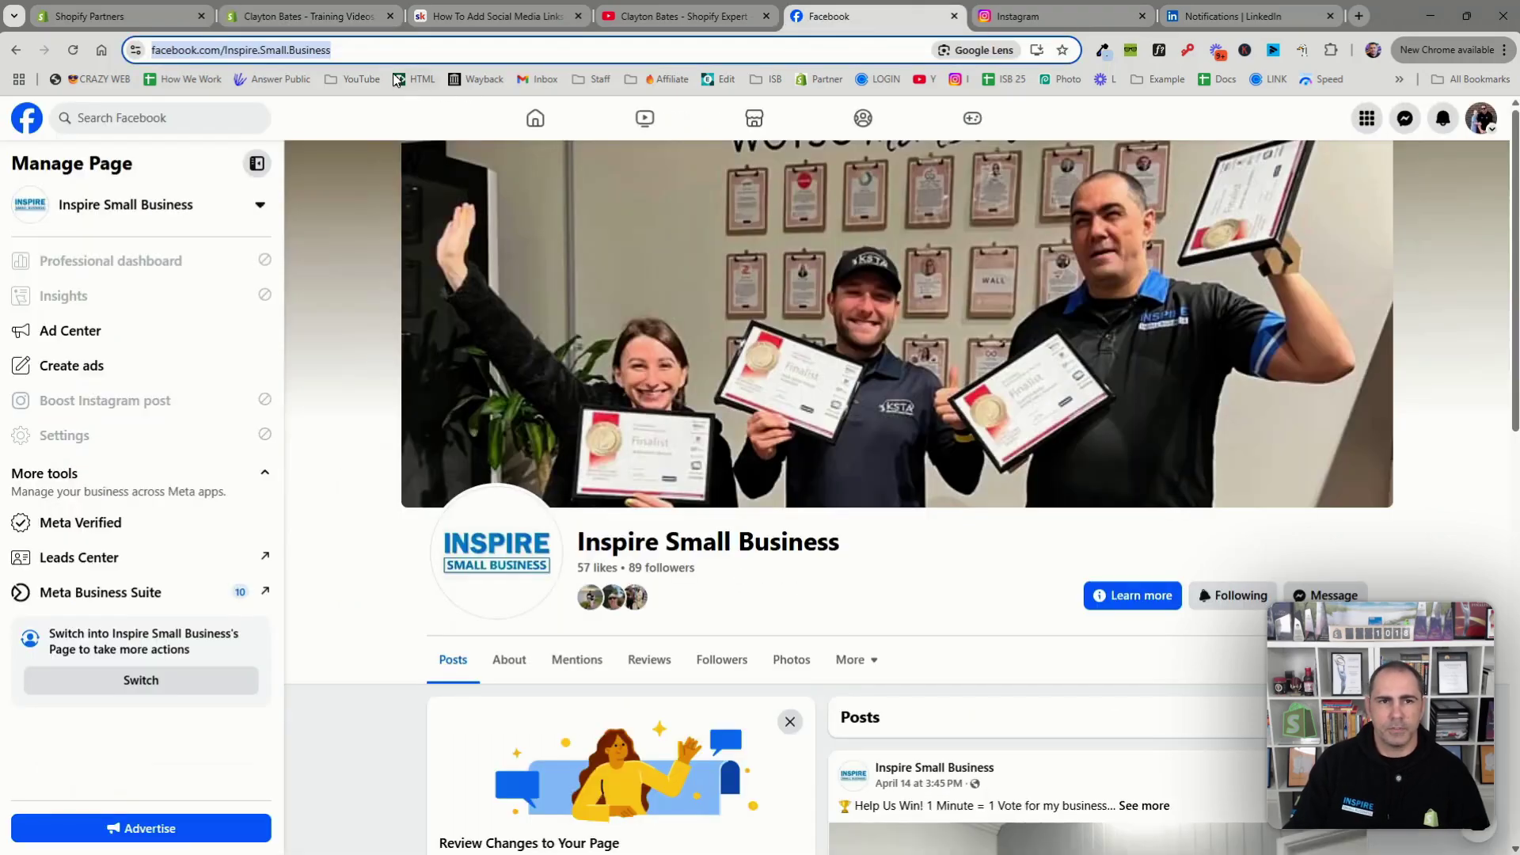
pyautogui.rightClick(433, 50)
pyautogui.click(511, 205)
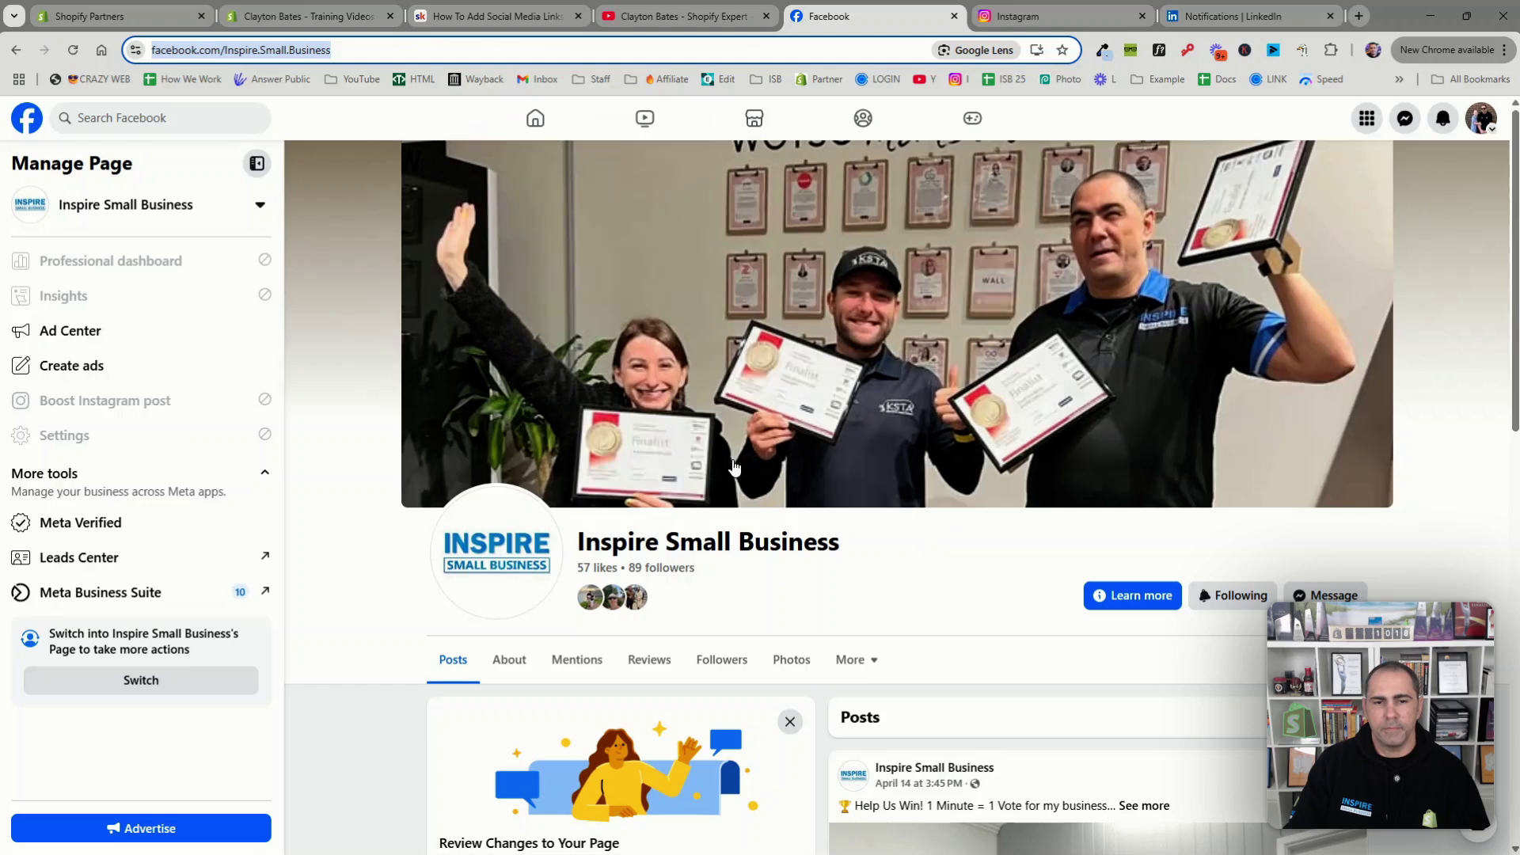
pyautogui.click(318, 16)
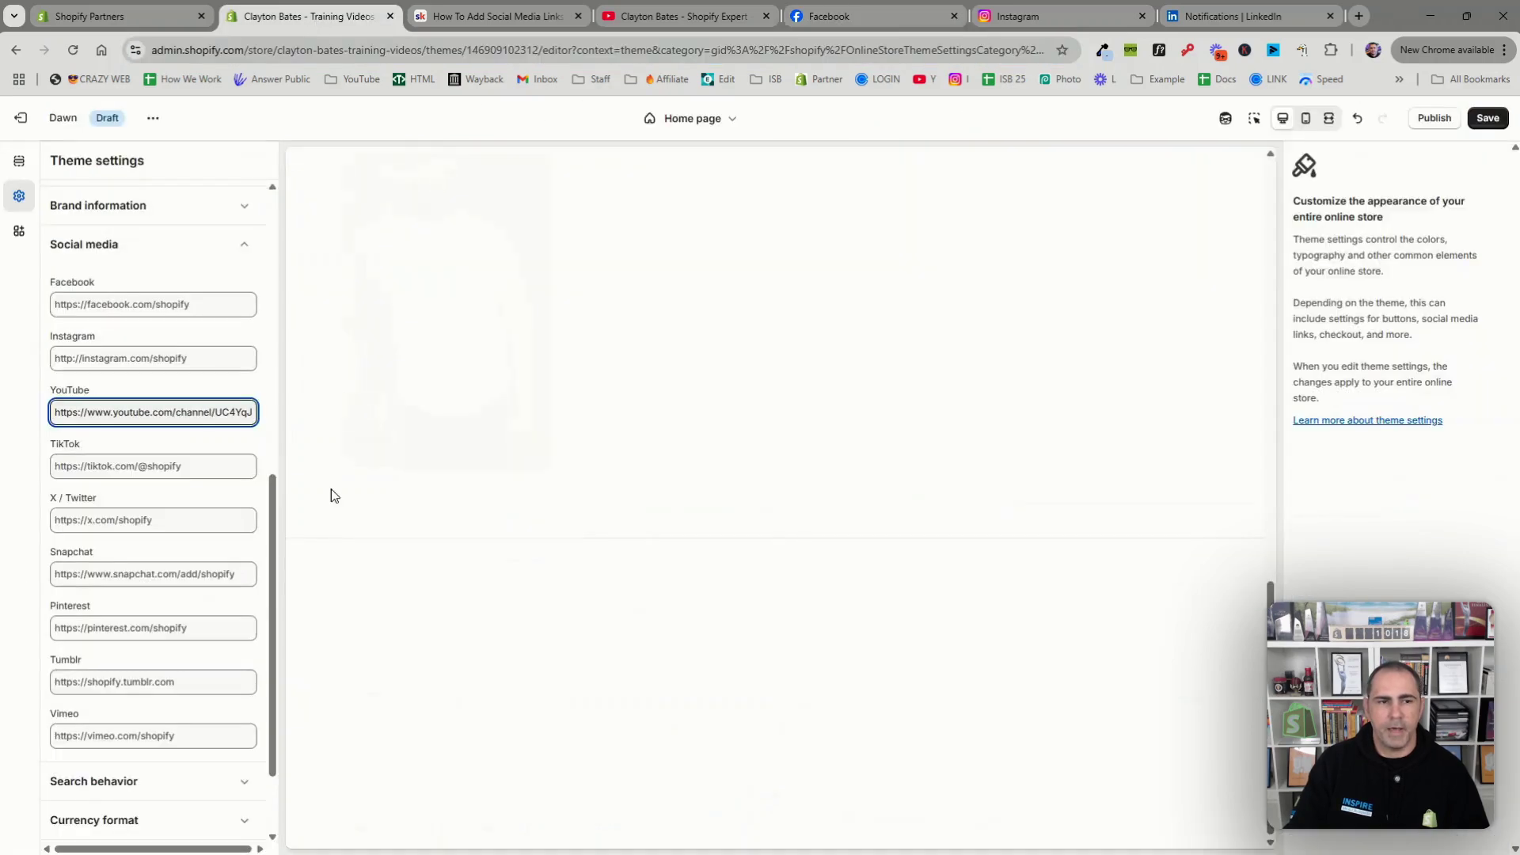
pyautogui.click(98, 304)
pyautogui.rightClick(92, 304)
pyautogui.click(140, 461)
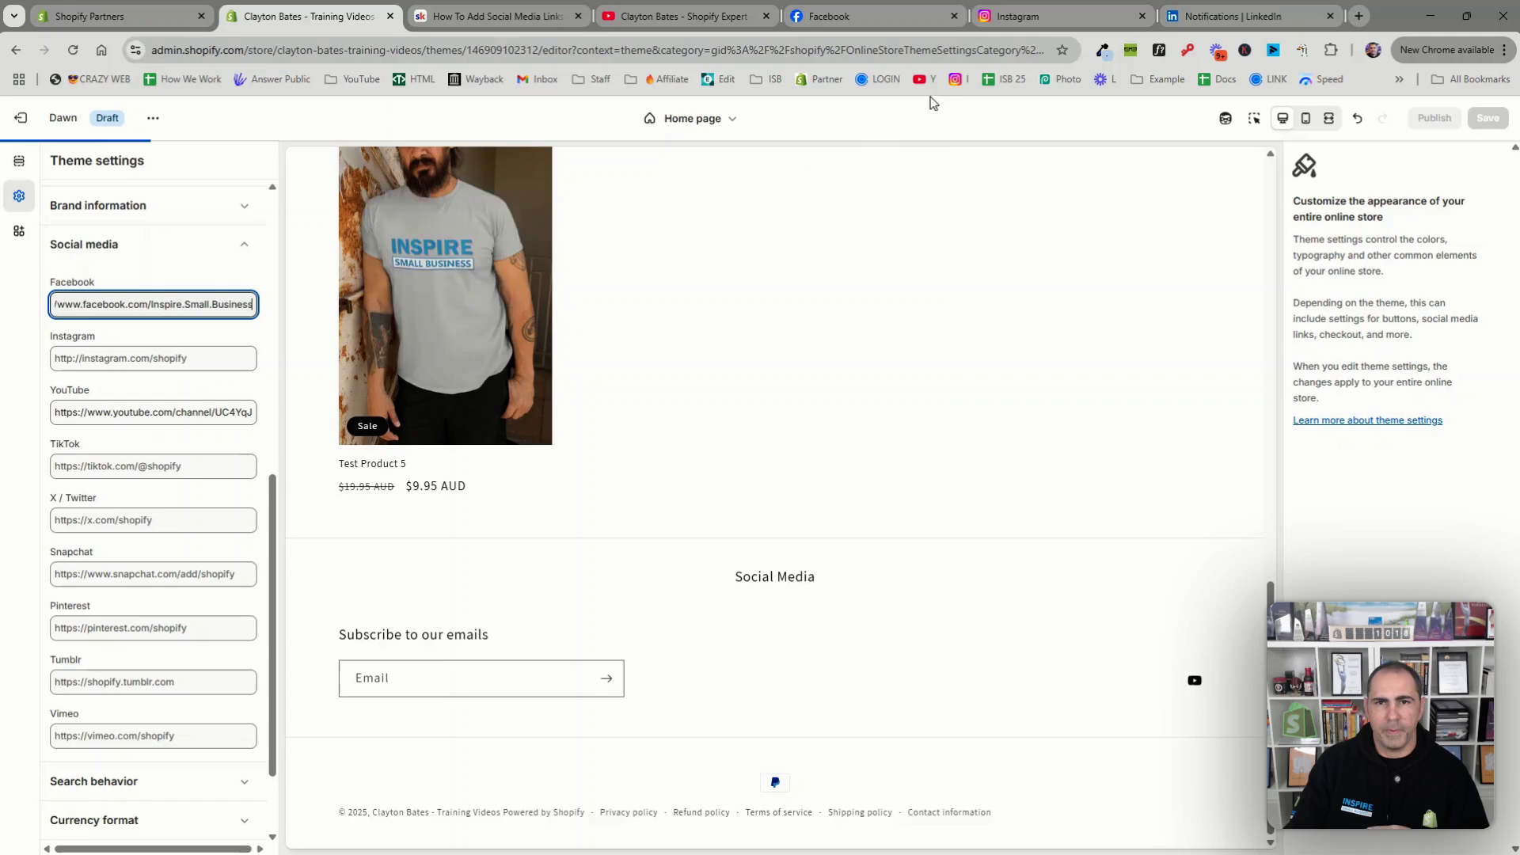
# Paste the inspire_small_business Instagram profile address into the Instagram link.
pyautogui.click(1039, 16)
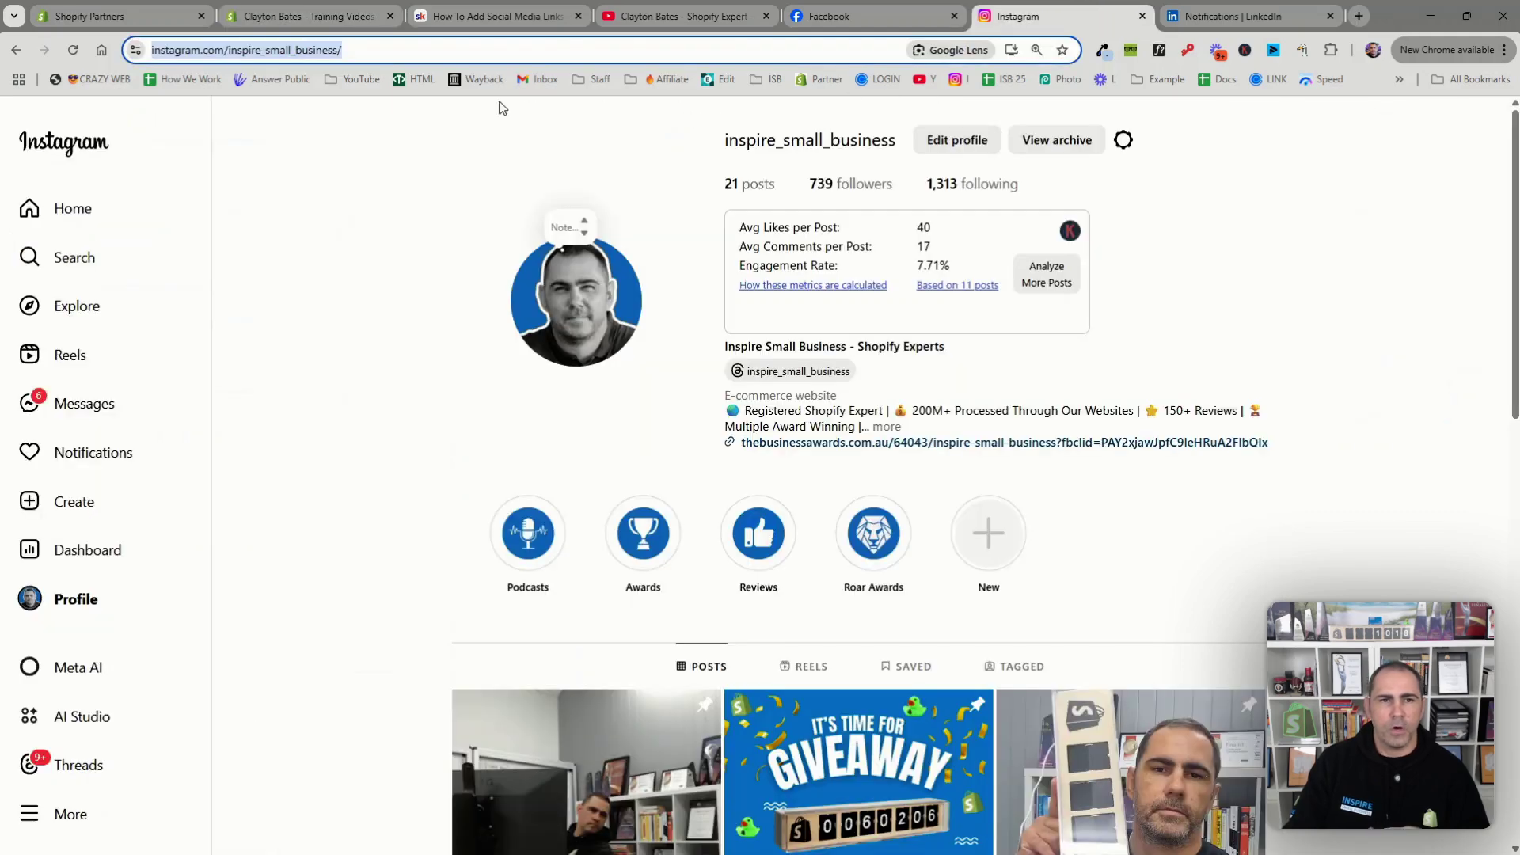
pyautogui.rightClick(456, 50)
pyautogui.click(540, 198)
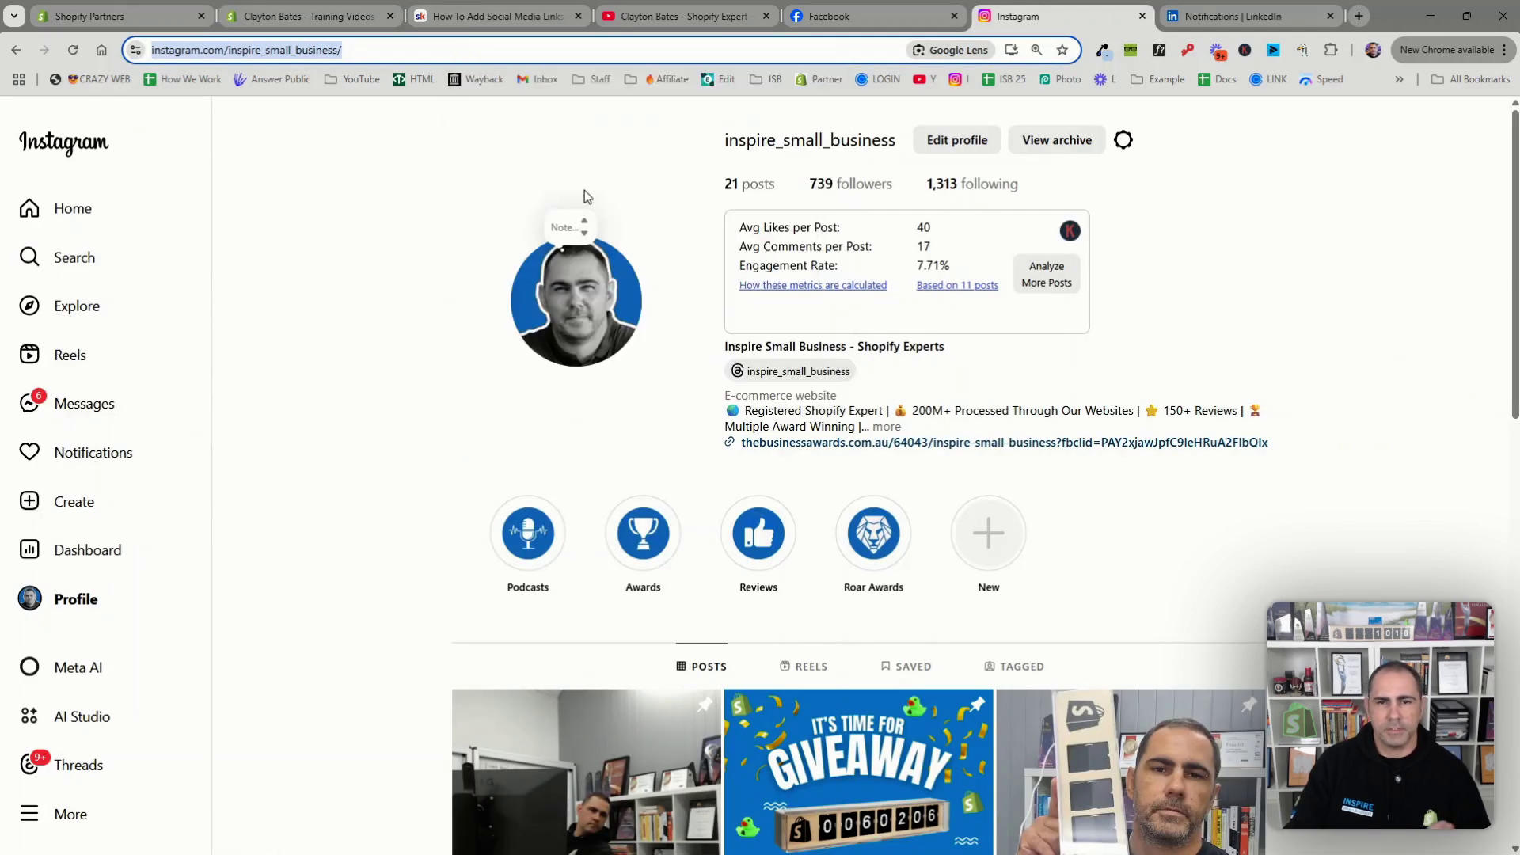
pyautogui.click(348, 17)
pyautogui.click(93, 358)
pyautogui.rightClick(91, 358)
pyautogui.click(139, 516)
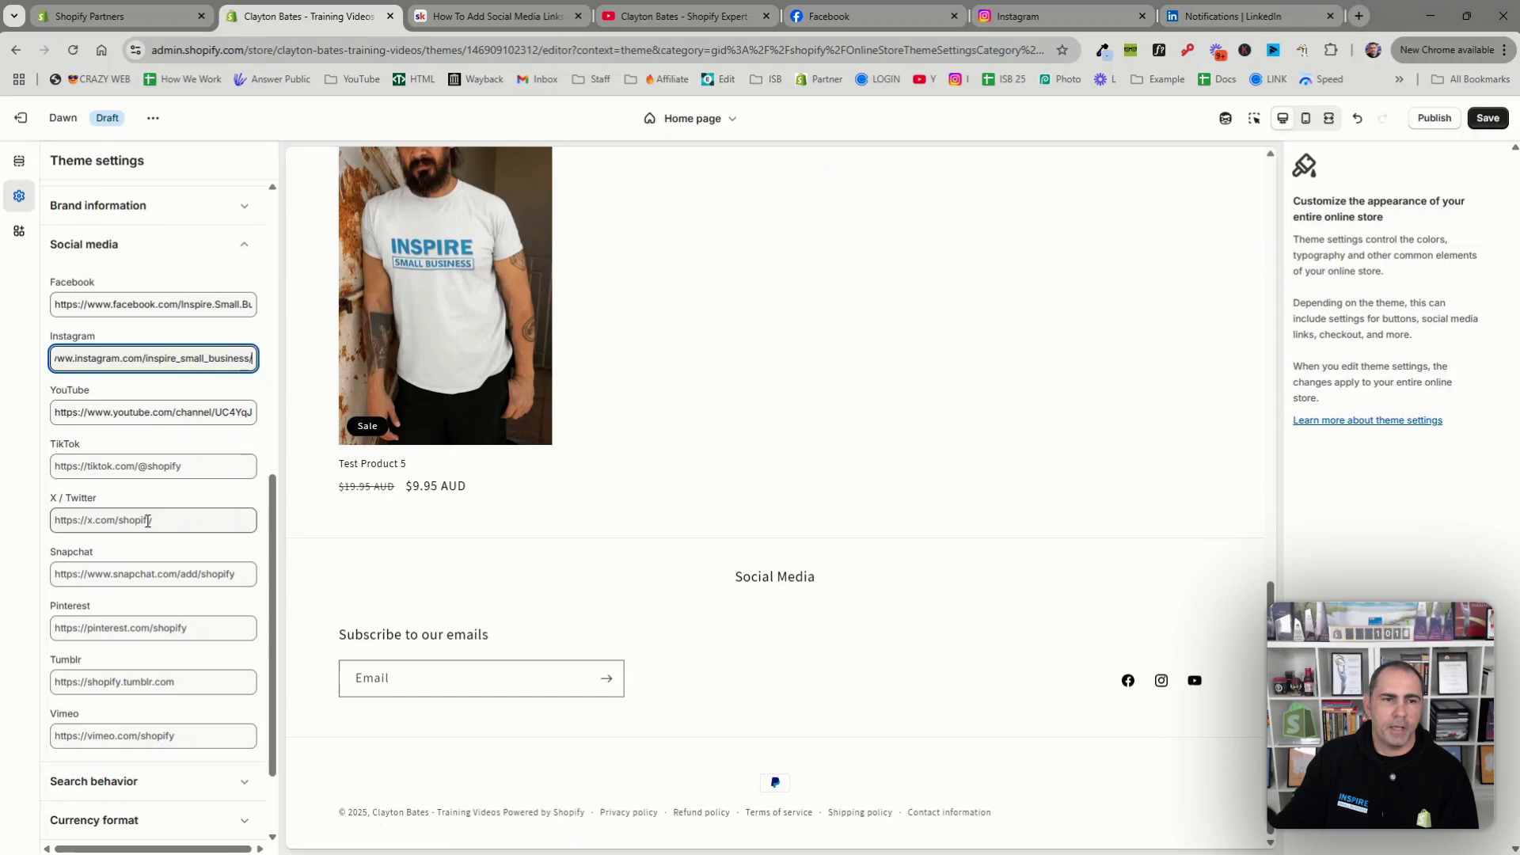
# After glancing at the LinkedIn page, save the Dawn theme's Facebook, Instagram and YouTube links.
pyautogui.click(1243, 16)
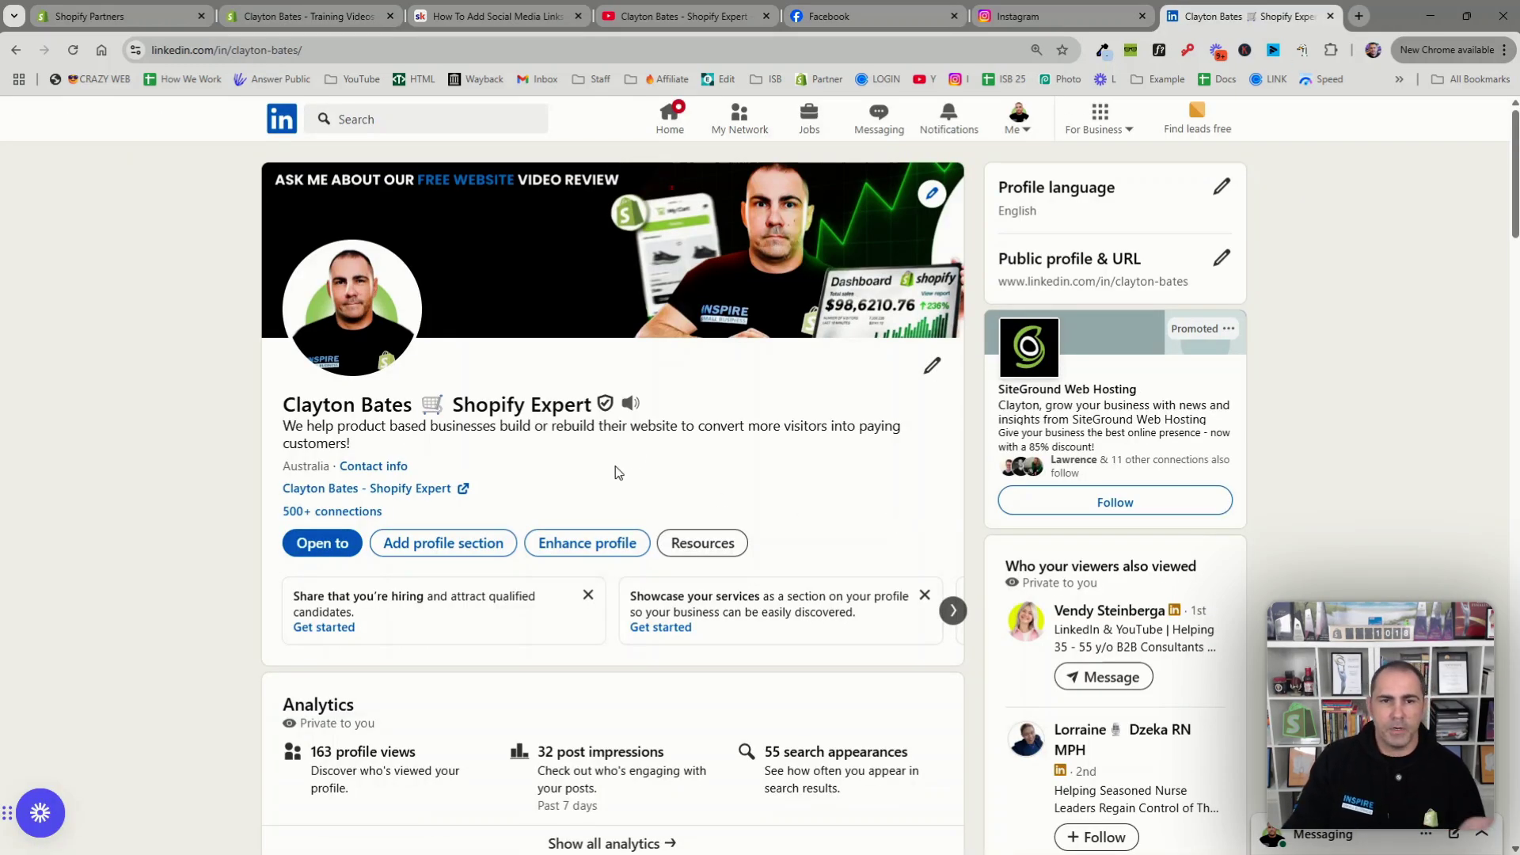
pyautogui.click(311, 13)
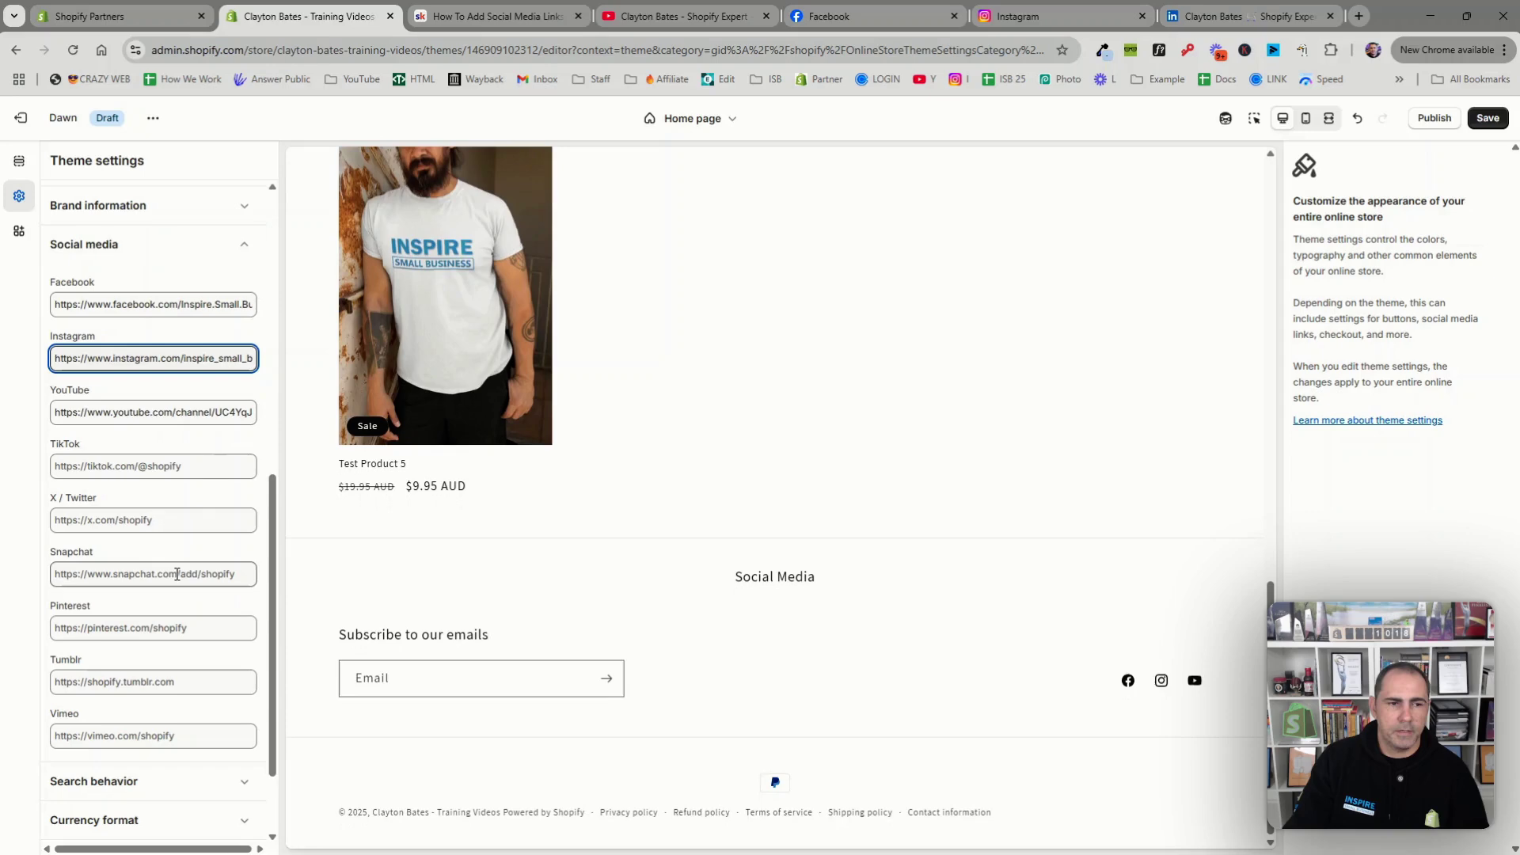
pyautogui.click(1488, 119)
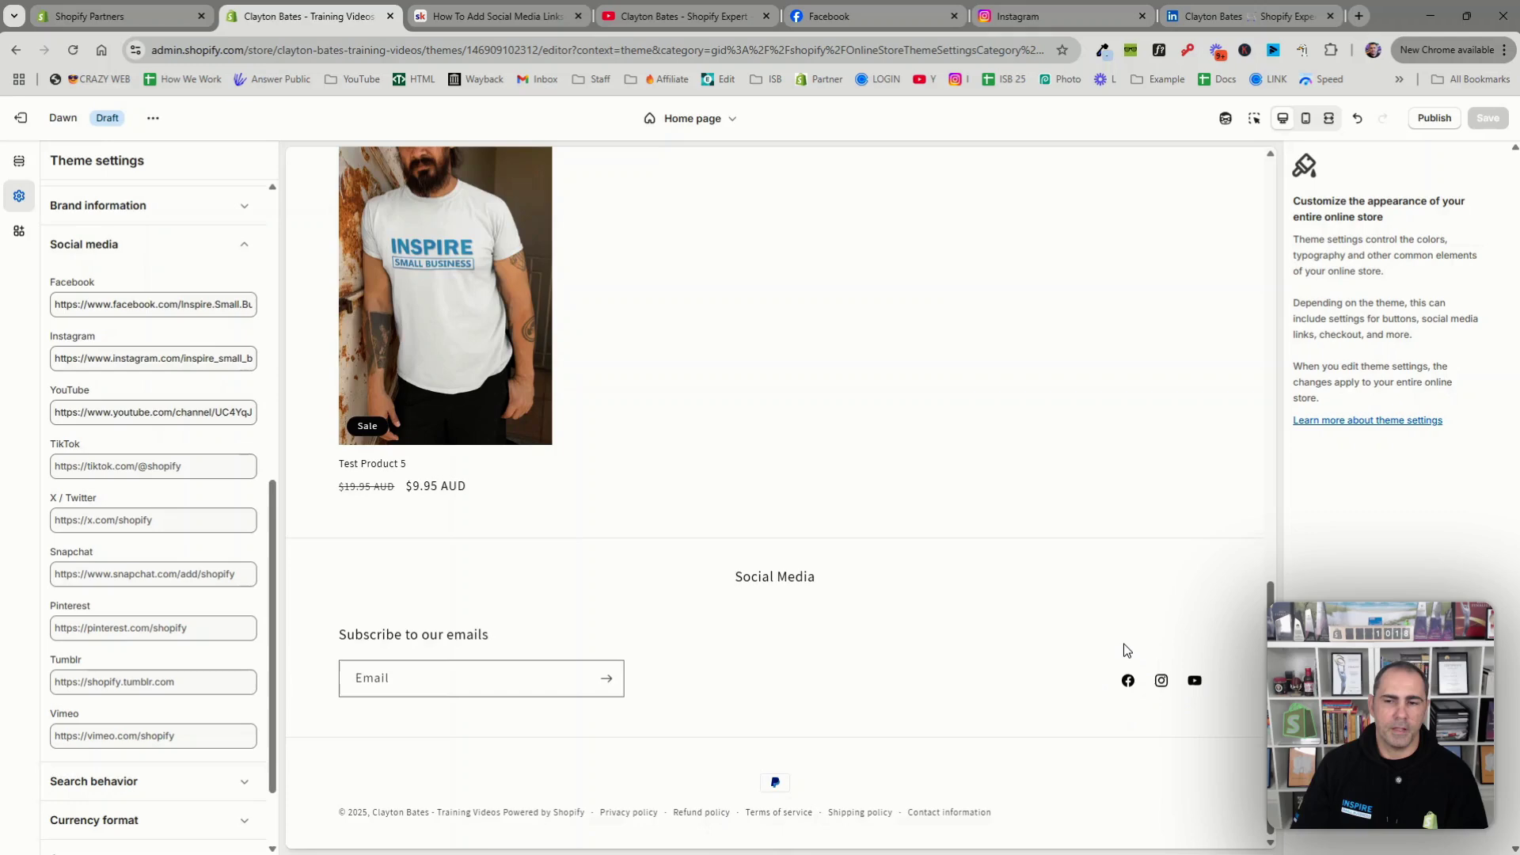
pyautogui.scroll(20, 1126, 650)
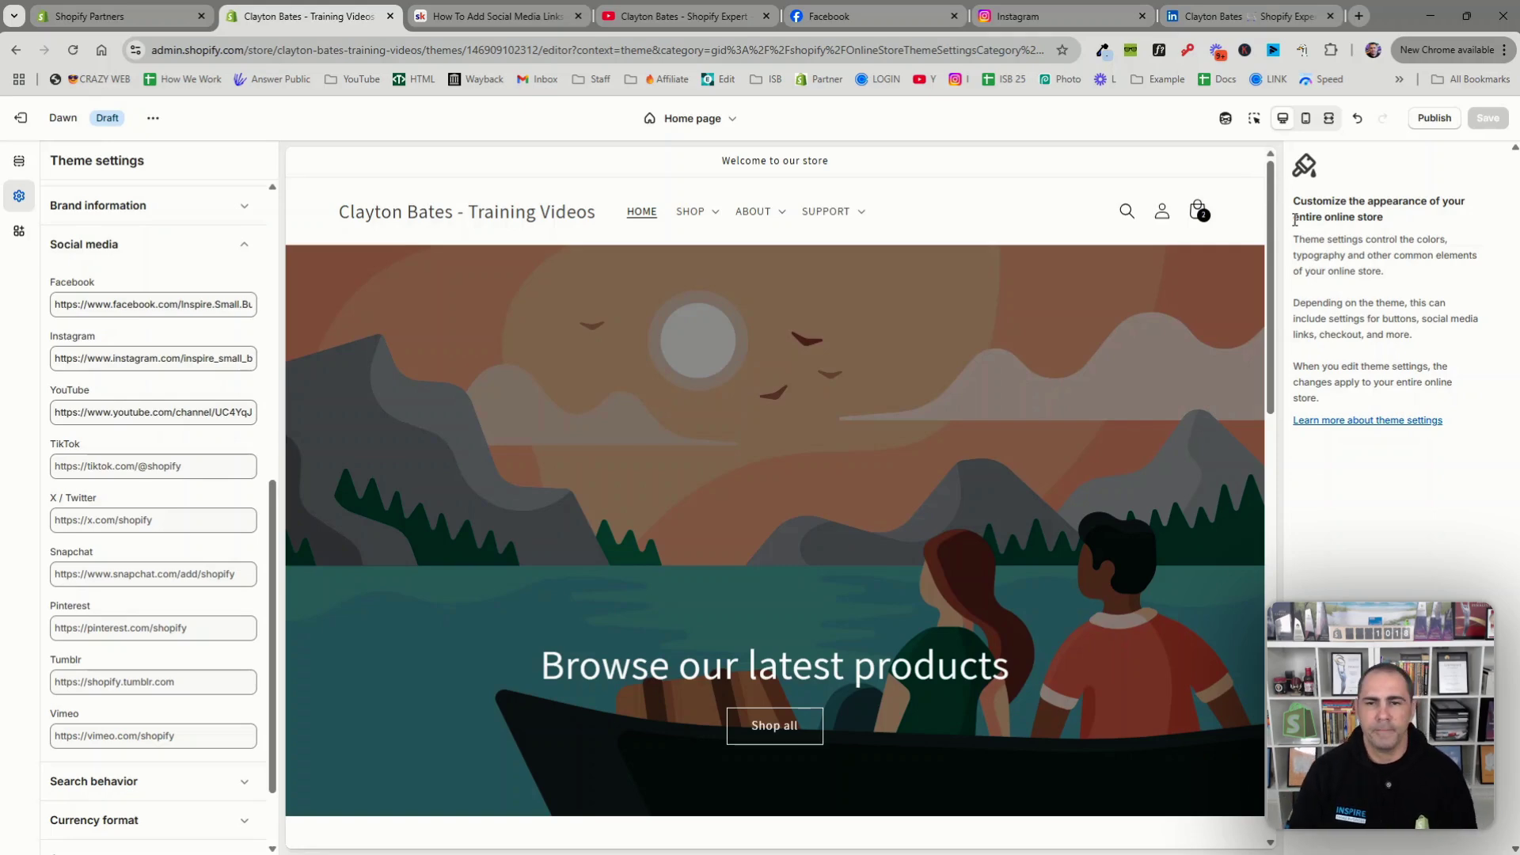
pyautogui.scroll(-10, 1056, 455)
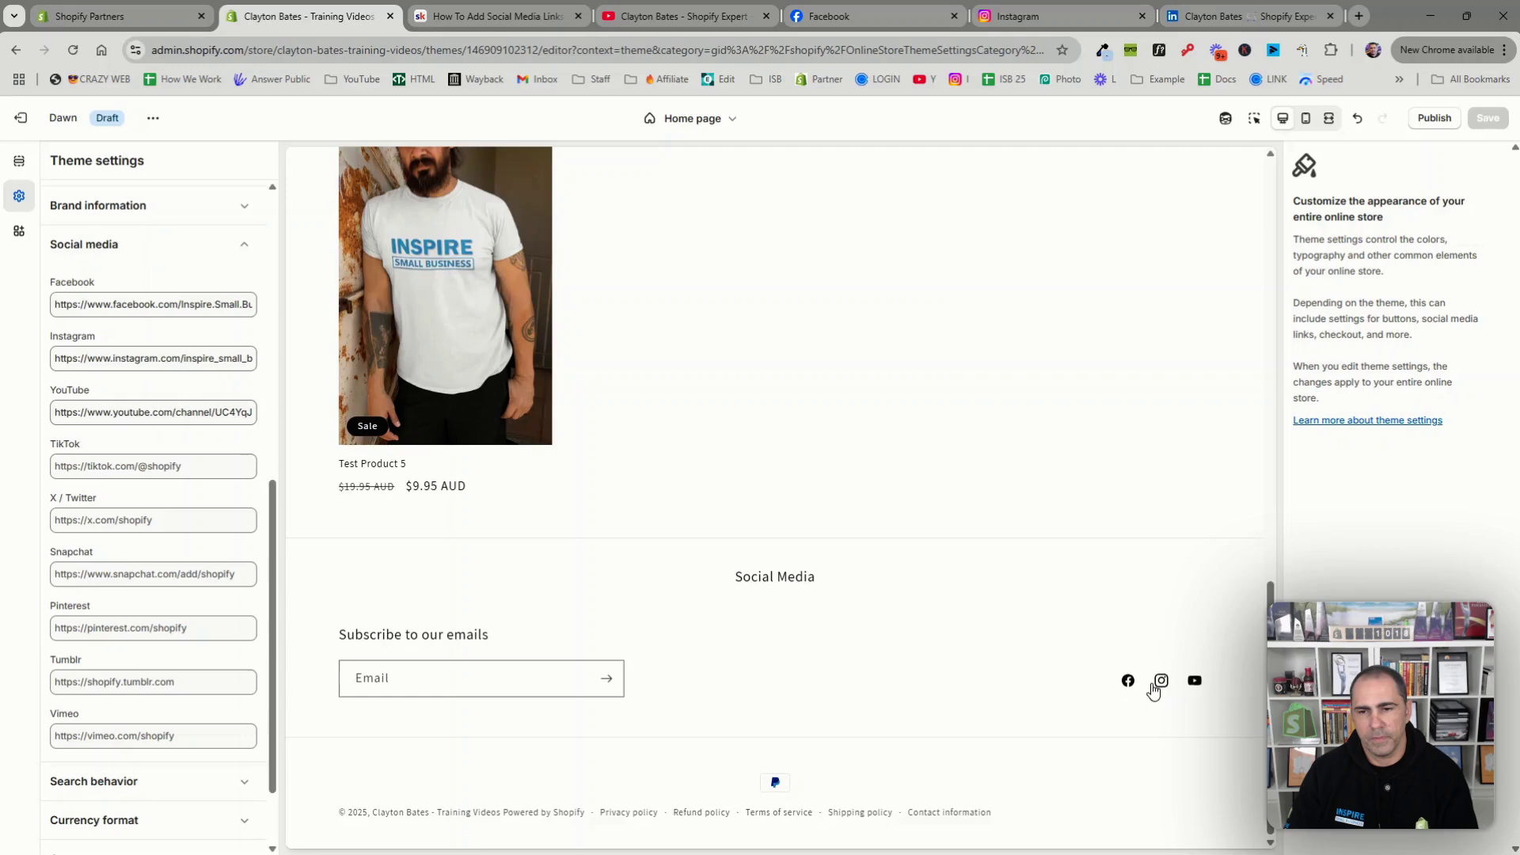
# Create a new navigation menu named 'Social Media'.
pyautogui.click(20, 118)
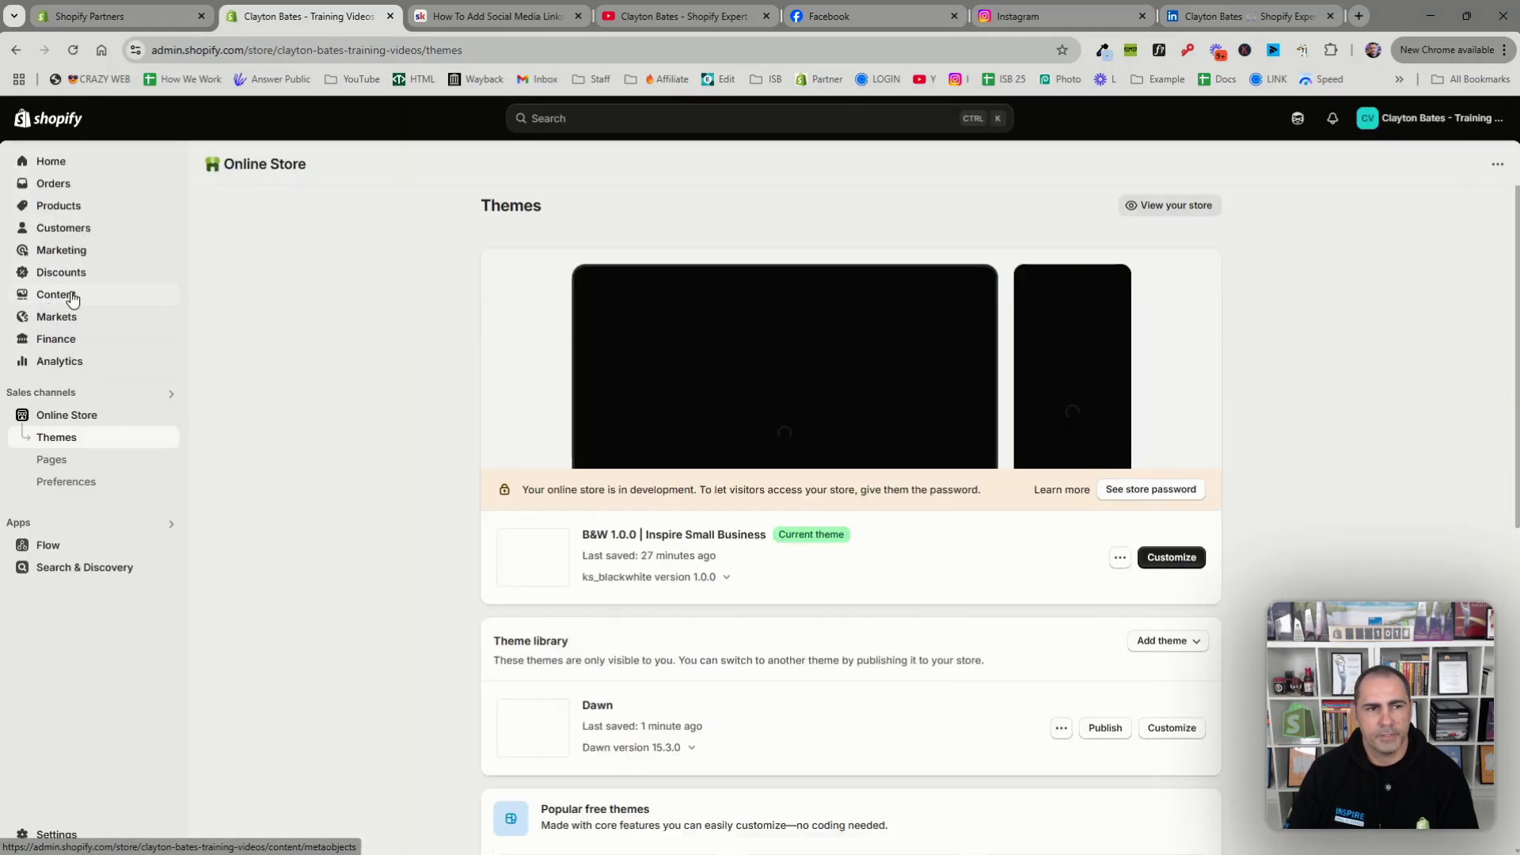
pyautogui.click(71, 298)
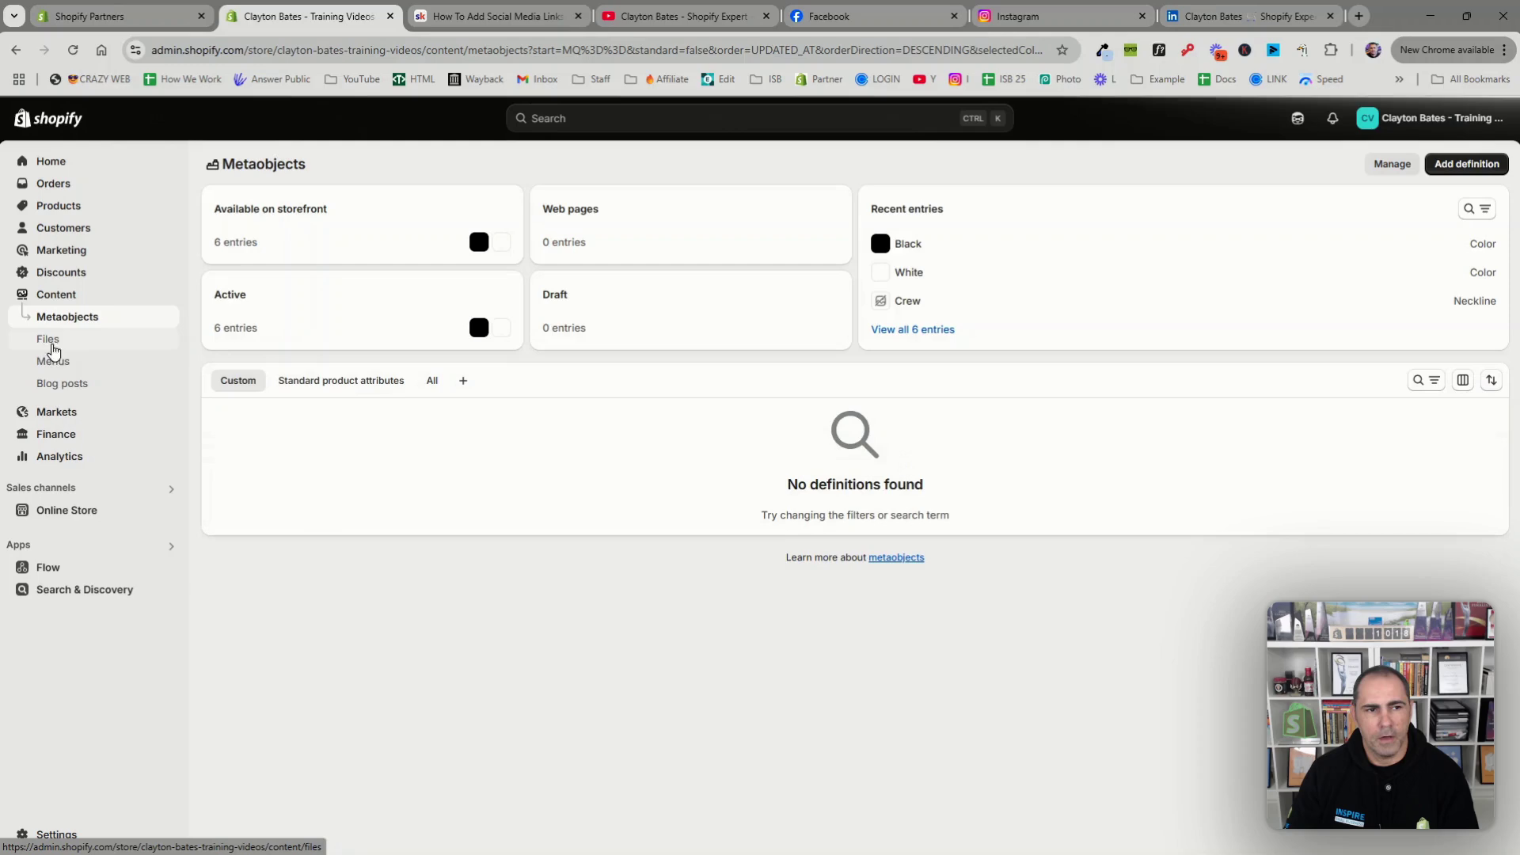
pyautogui.click(53, 363)
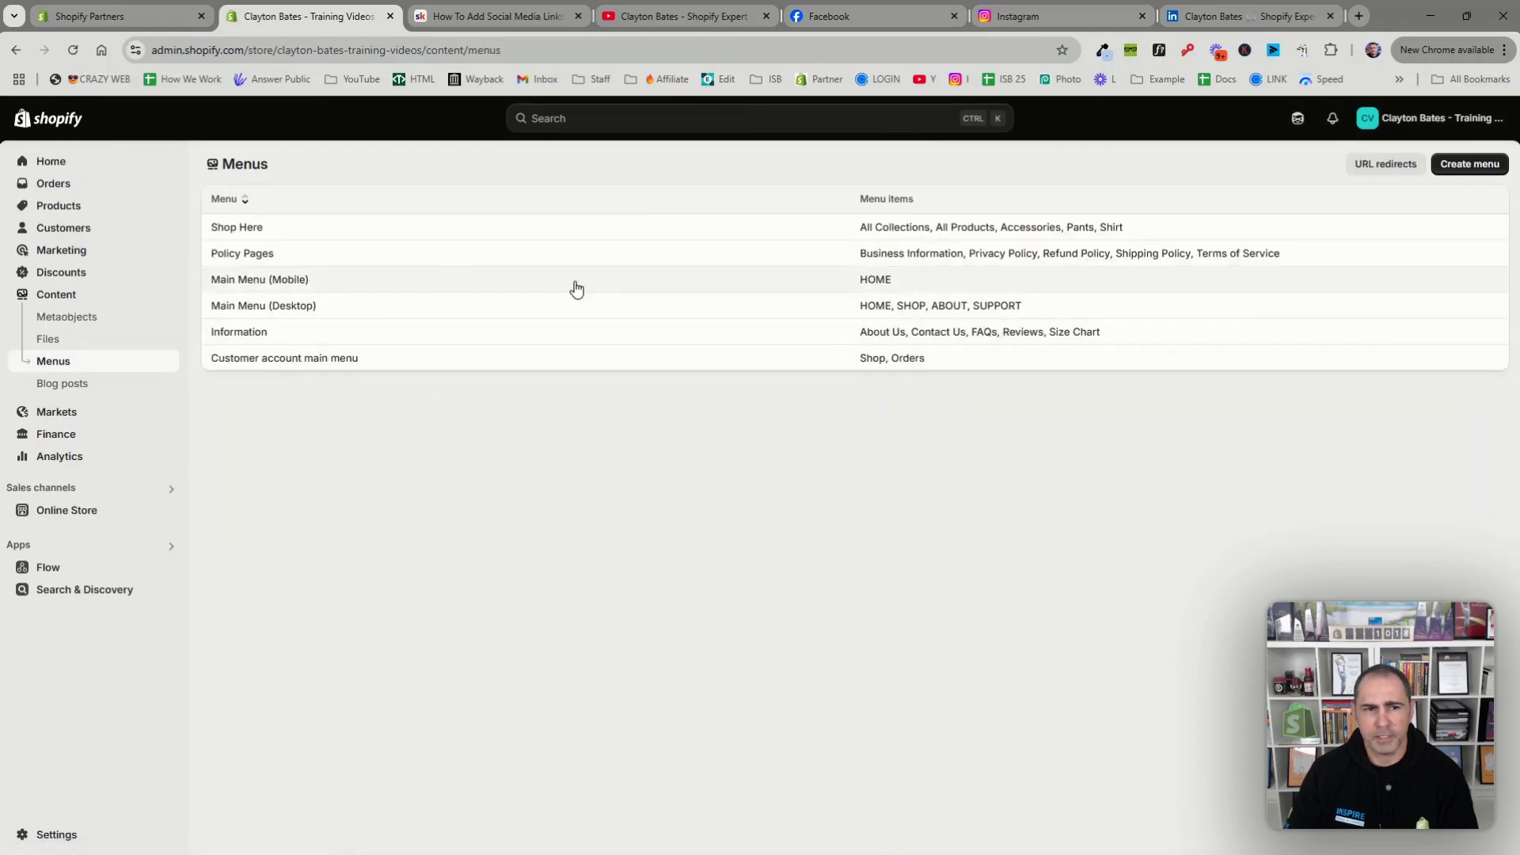
pyautogui.click(1470, 164)
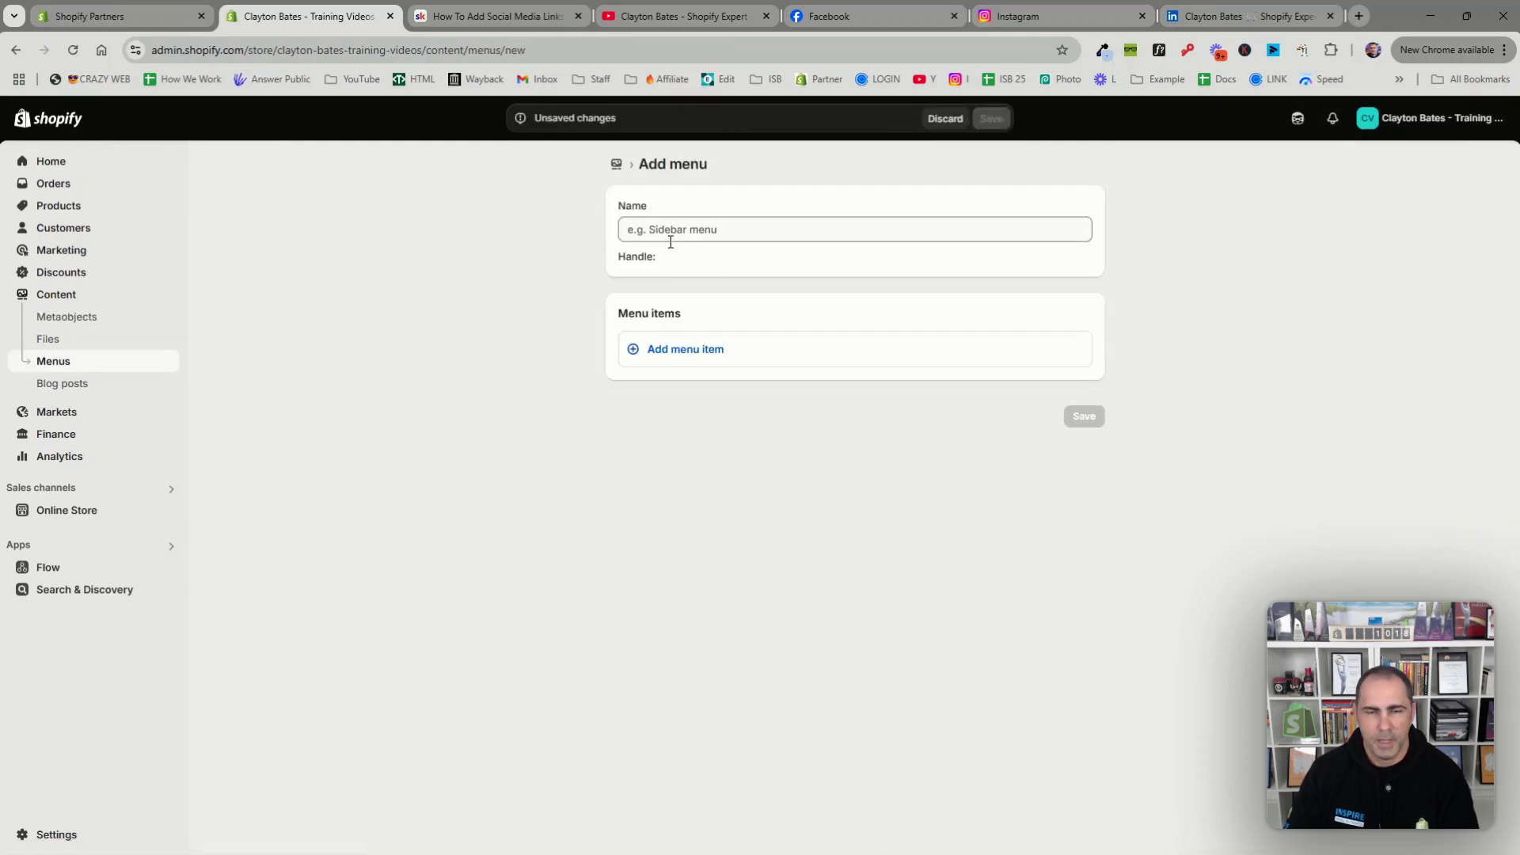
pyautogui.click(675, 238)
pyautogui.write('Soci')
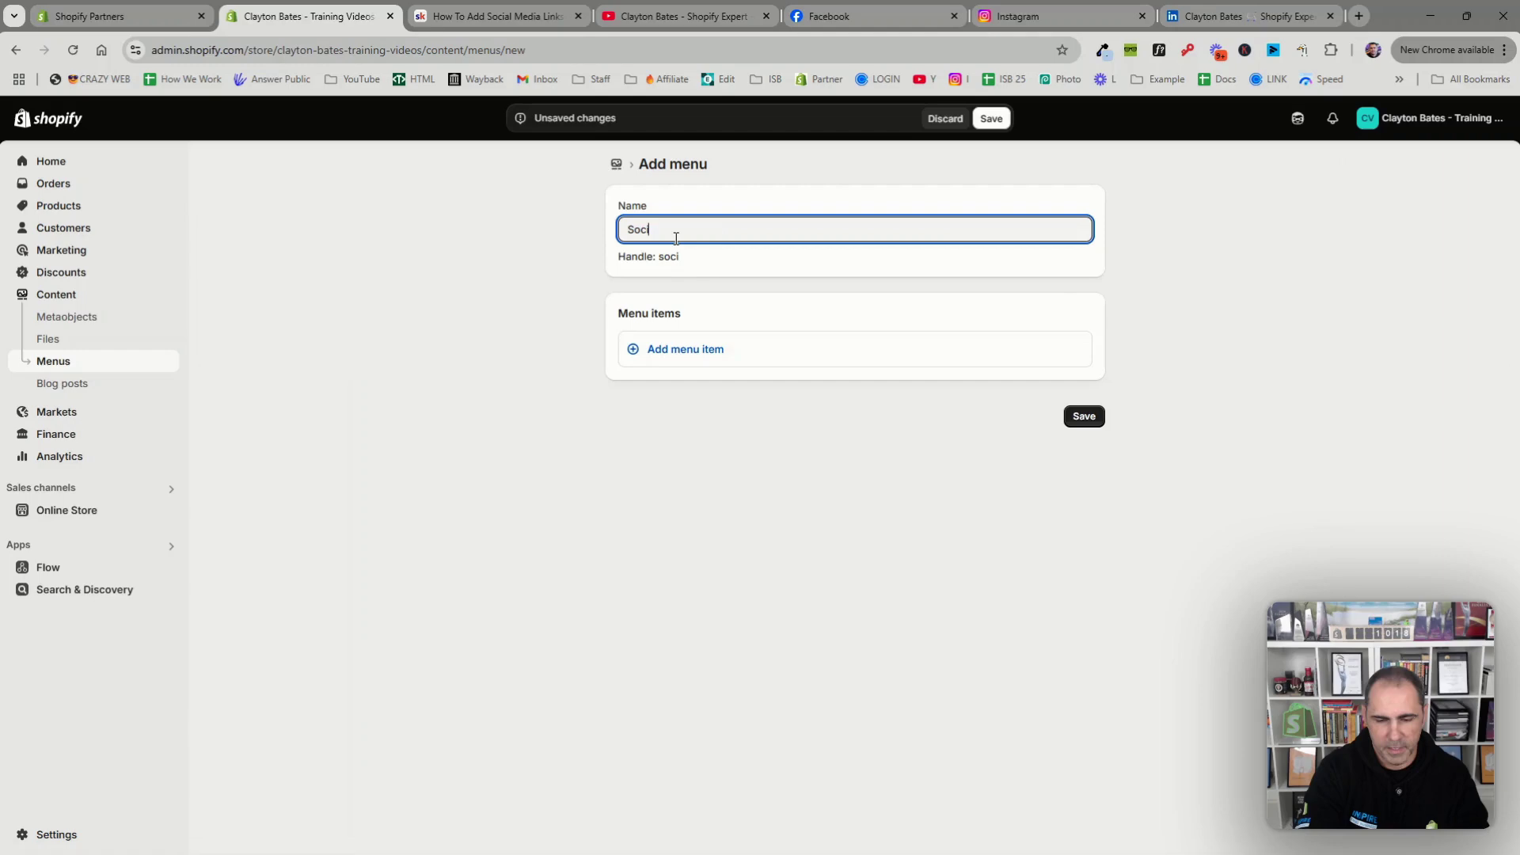
pyautogui.write('al Media')
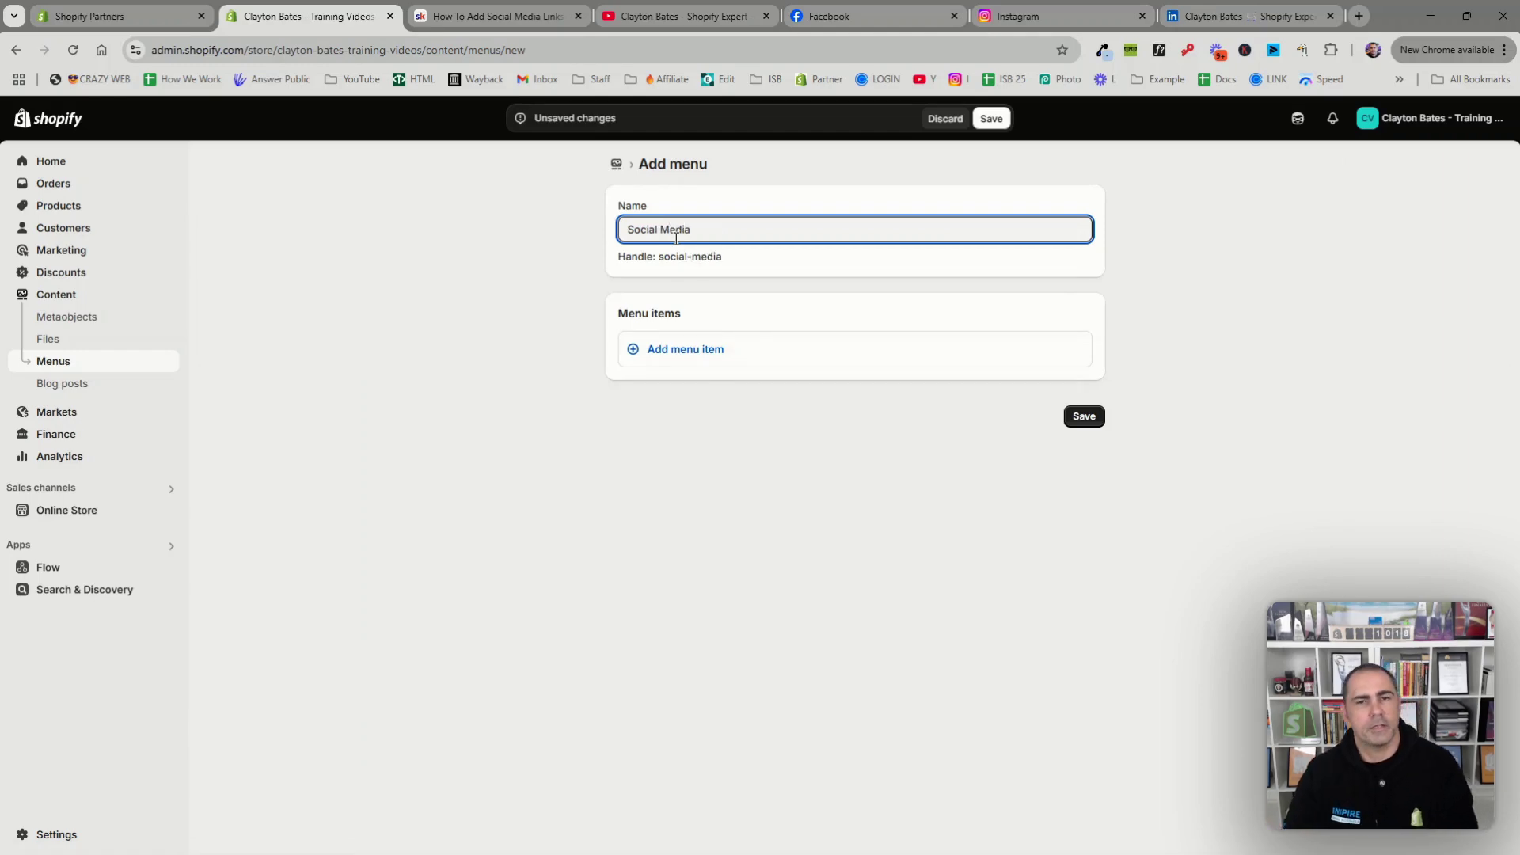
# Add a menu item linking to the copied YouTube channel address.
pyautogui.click(686, 351)
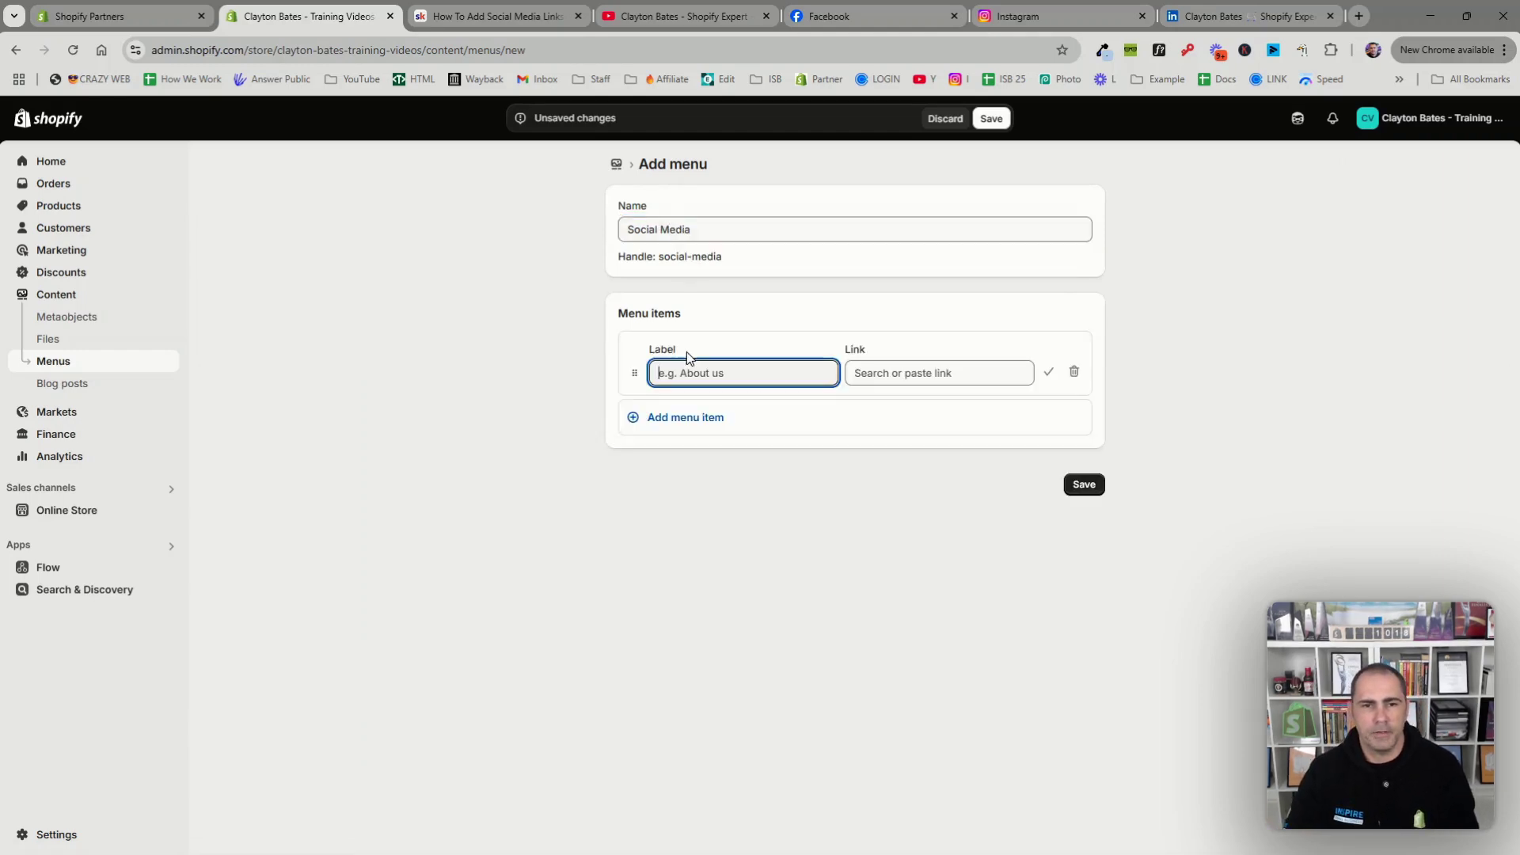
pyautogui.click(685, 16)
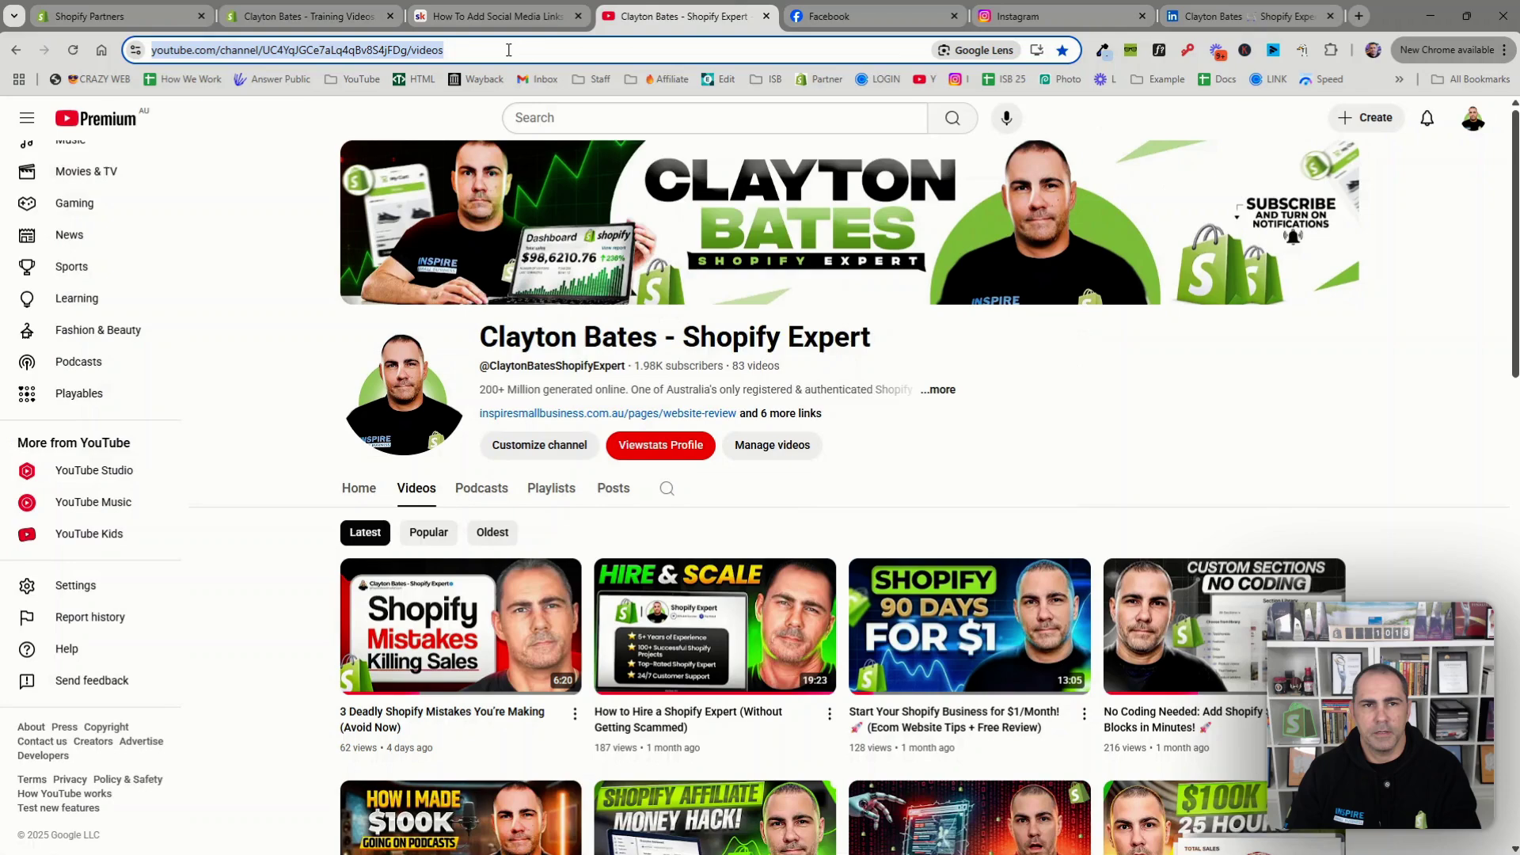
pyautogui.rightClick(508, 50)
pyautogui.click(559, 199)
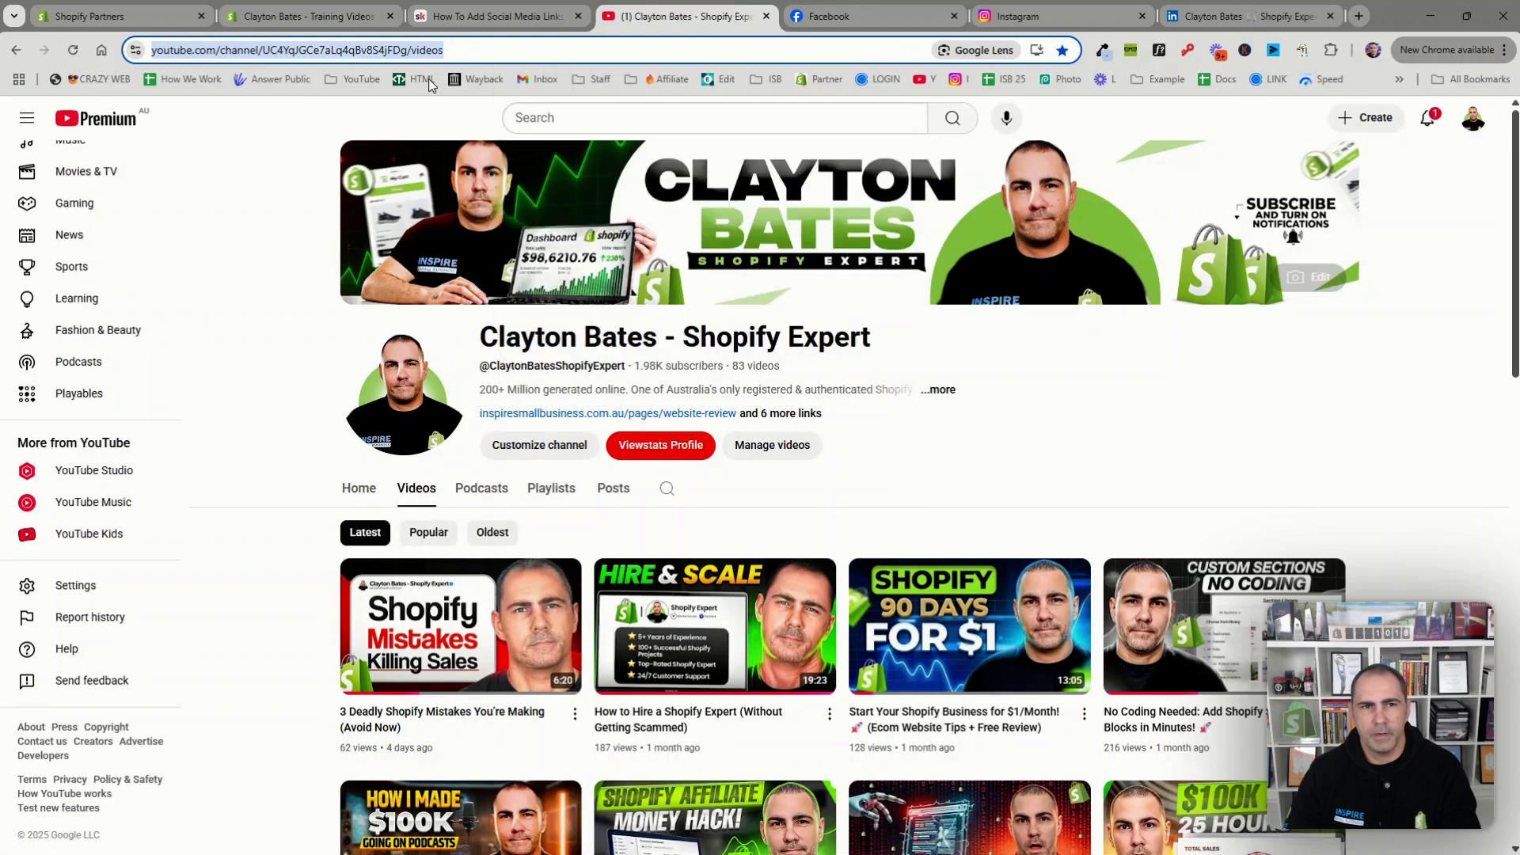
pyautogui.click(319, 15)
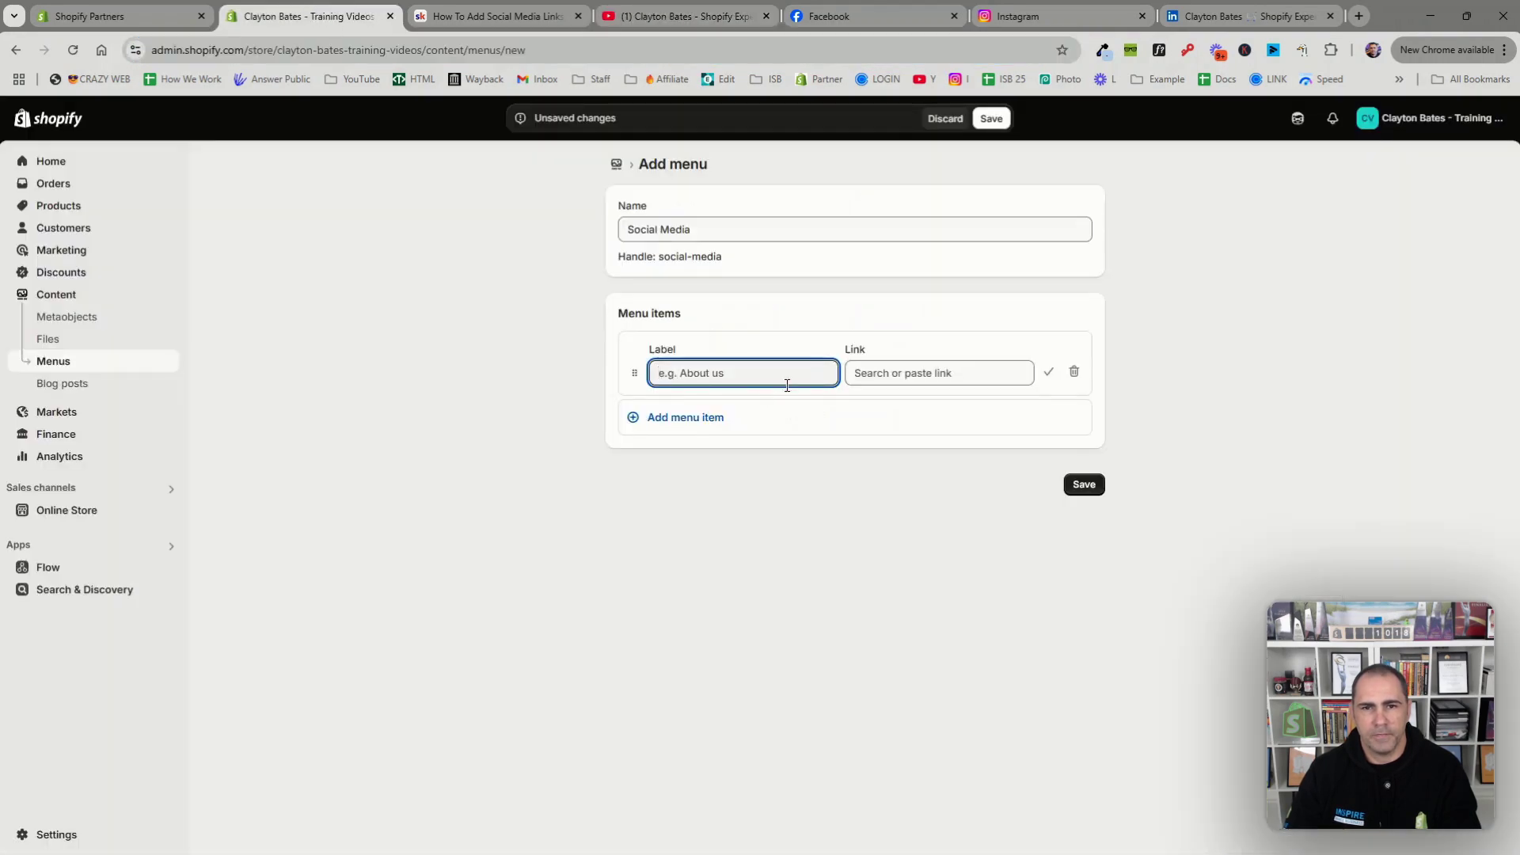
pyautogui.click(900, 373)
pyautogui.rightClick(900, 371)
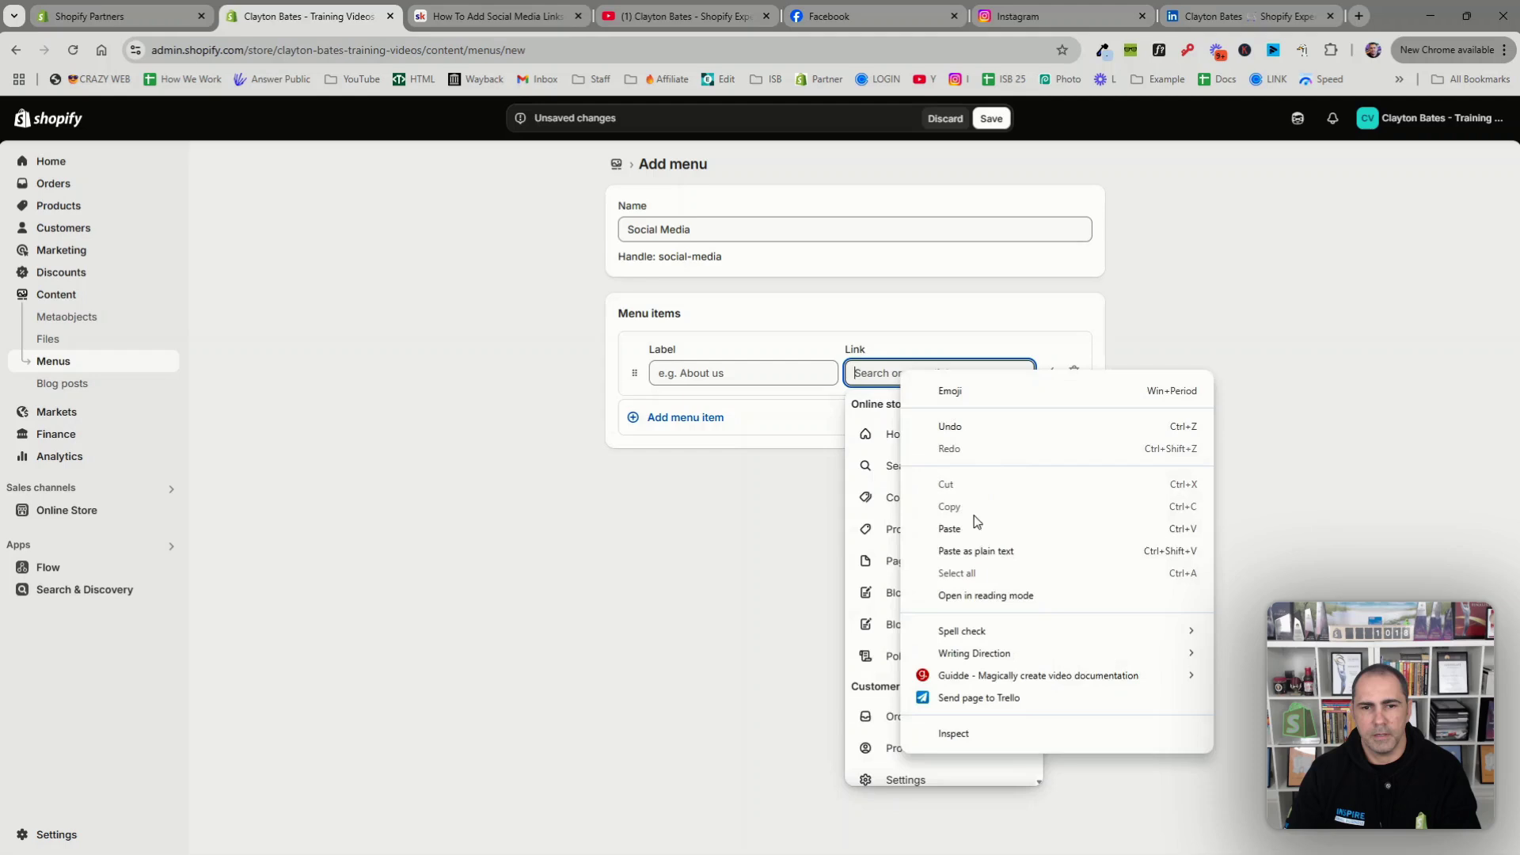
pyautogui.click(954, 528)
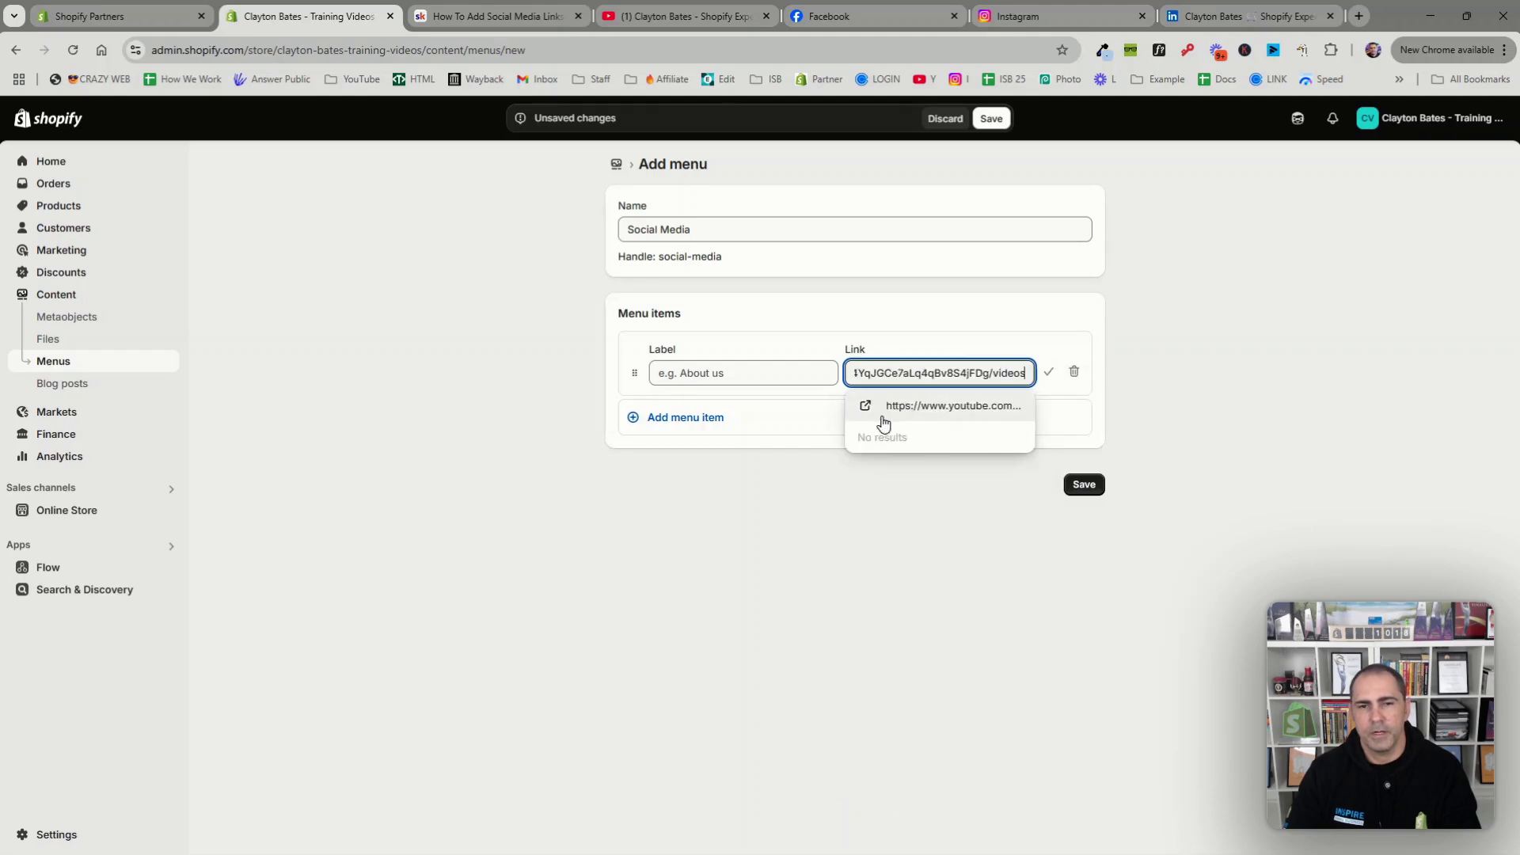
pyautogui.click(923, 407)
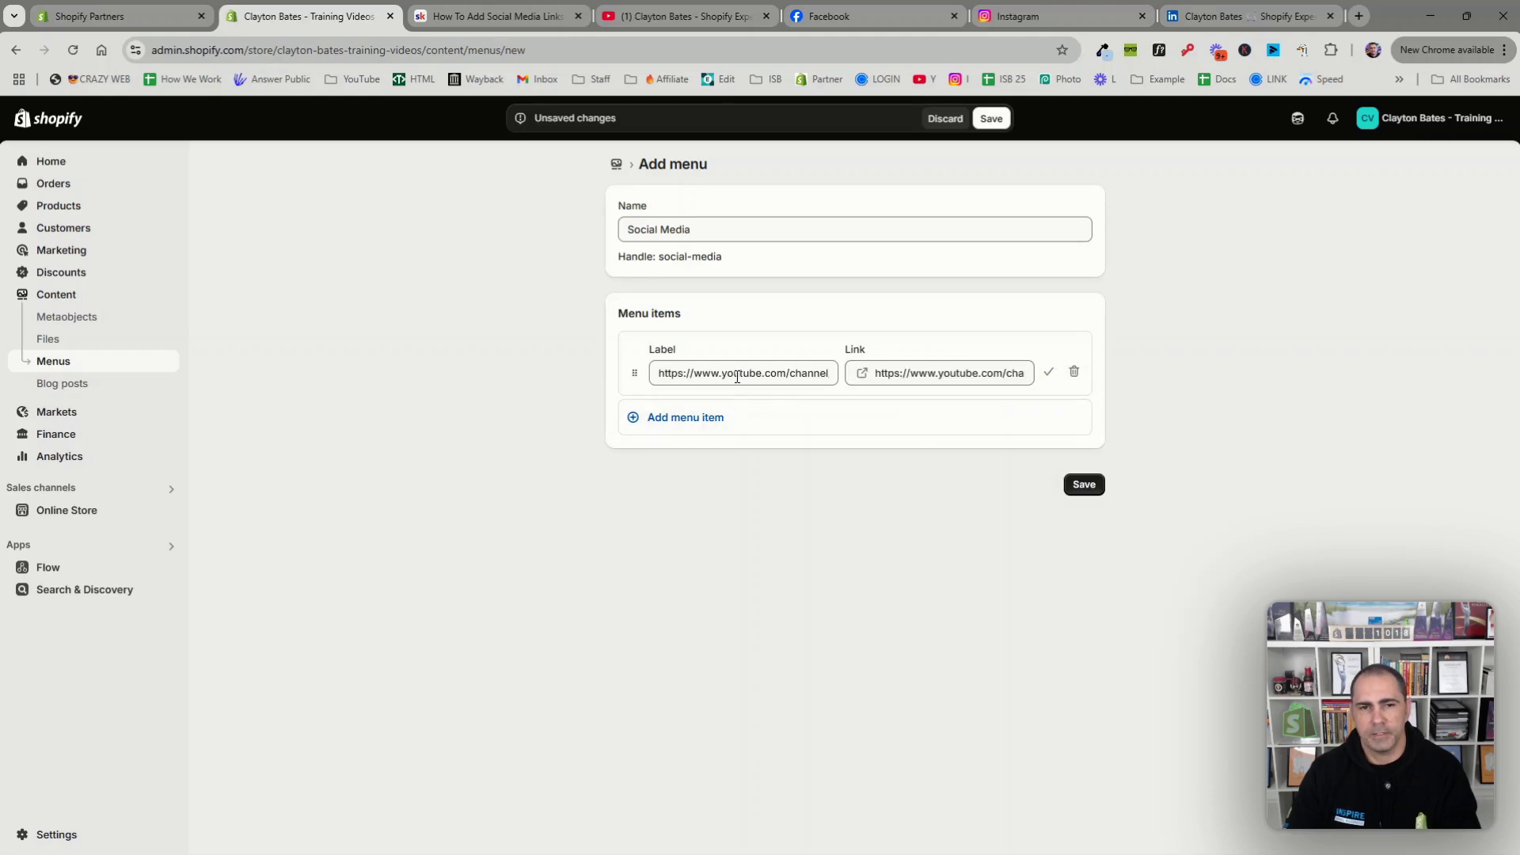
# Trim and recapitalise the item's label so it reads 'YouTube'.
pyautogui.moveTo(728, 372); pyautogui.dragTo(632, 377)
pyautogui.press('BackSpace')
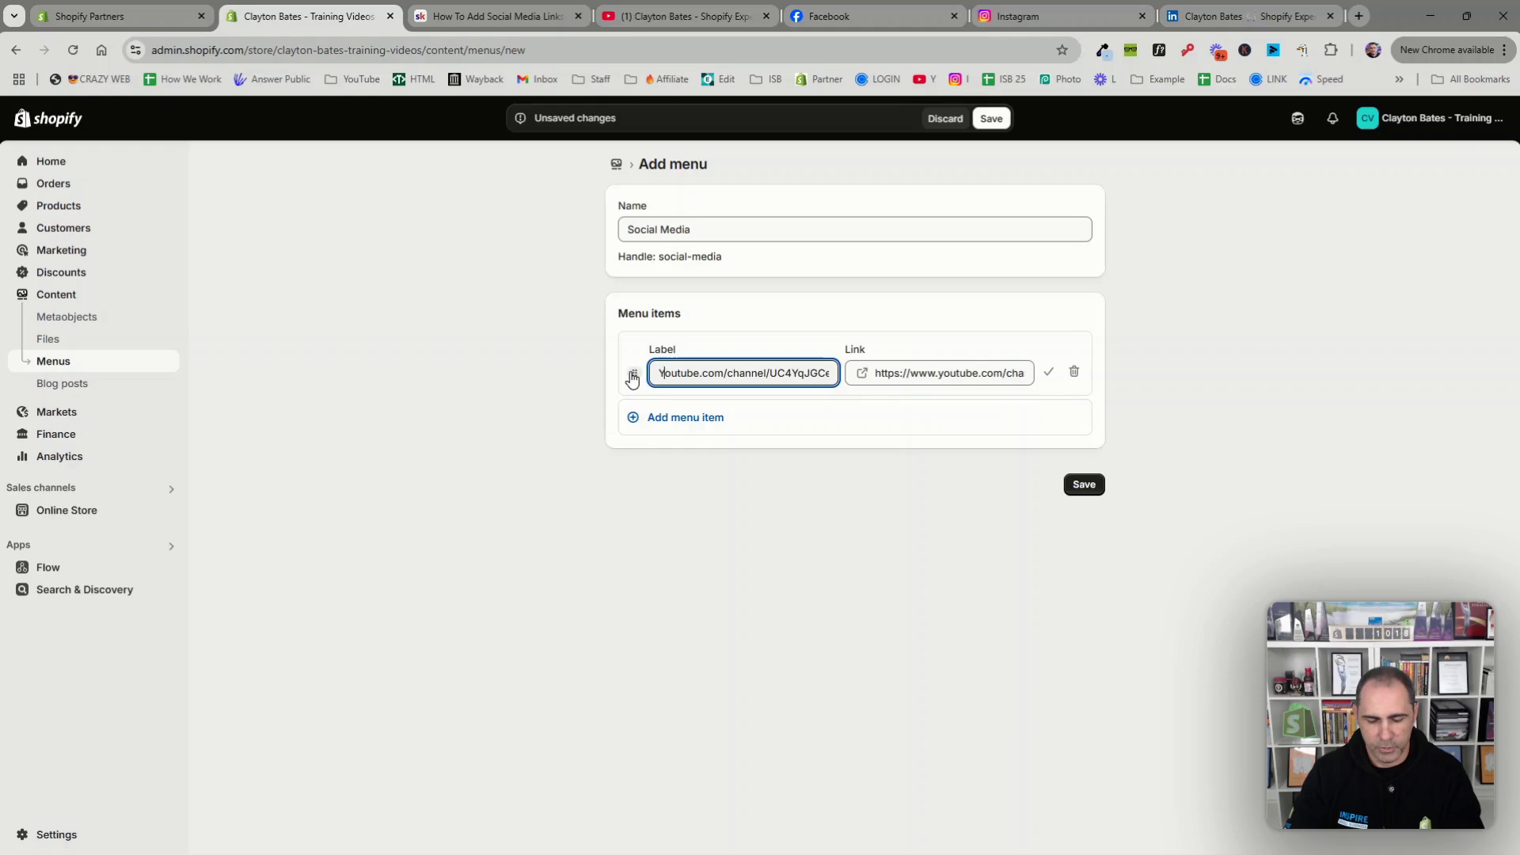
pyautogui.press('Right')
pyautogui.press('Right')
pyautogui.press('Right')
pyautogui.press('BackSpace')
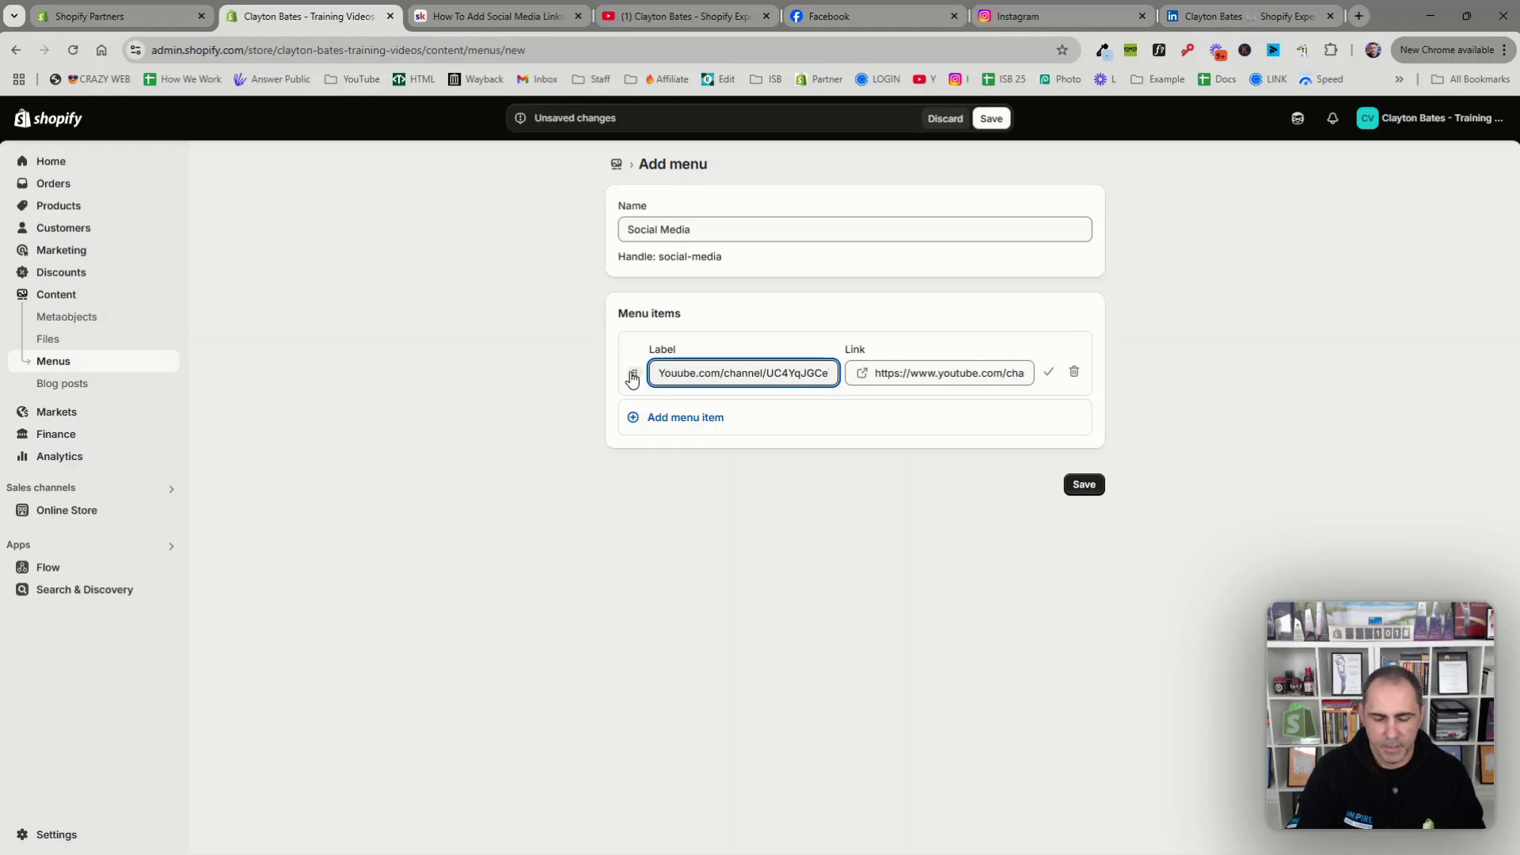
pyautogui.write('T')
pyautogui.press('Right')
pyautogui.press('Right')
pyautogui.press('Right')
pyautogui.press('Delete')
pyautogui.press('Delete')
pyautogui.press('Delete')
pyautogui.press('Delete')
pyautogui.press('Delete')
pyautogui.press('Delete')
pyautogui.press('Delete')
pyautogui.press('Delete')
pyautogui.press('Delete')
pyautogui.press('Delete')
pyautogui.press('Delete')
pyautogui.press('Delete')
pyautogui.press('Delete')
pyautogui.press('Delete')
pyautogui.press('Delete')
pyautogui.press('Delete')
pyautogui.press('Delete')
pyautogui.press('Delete')
pyautogui.press('Delete')
pyautogui.press('Delete')
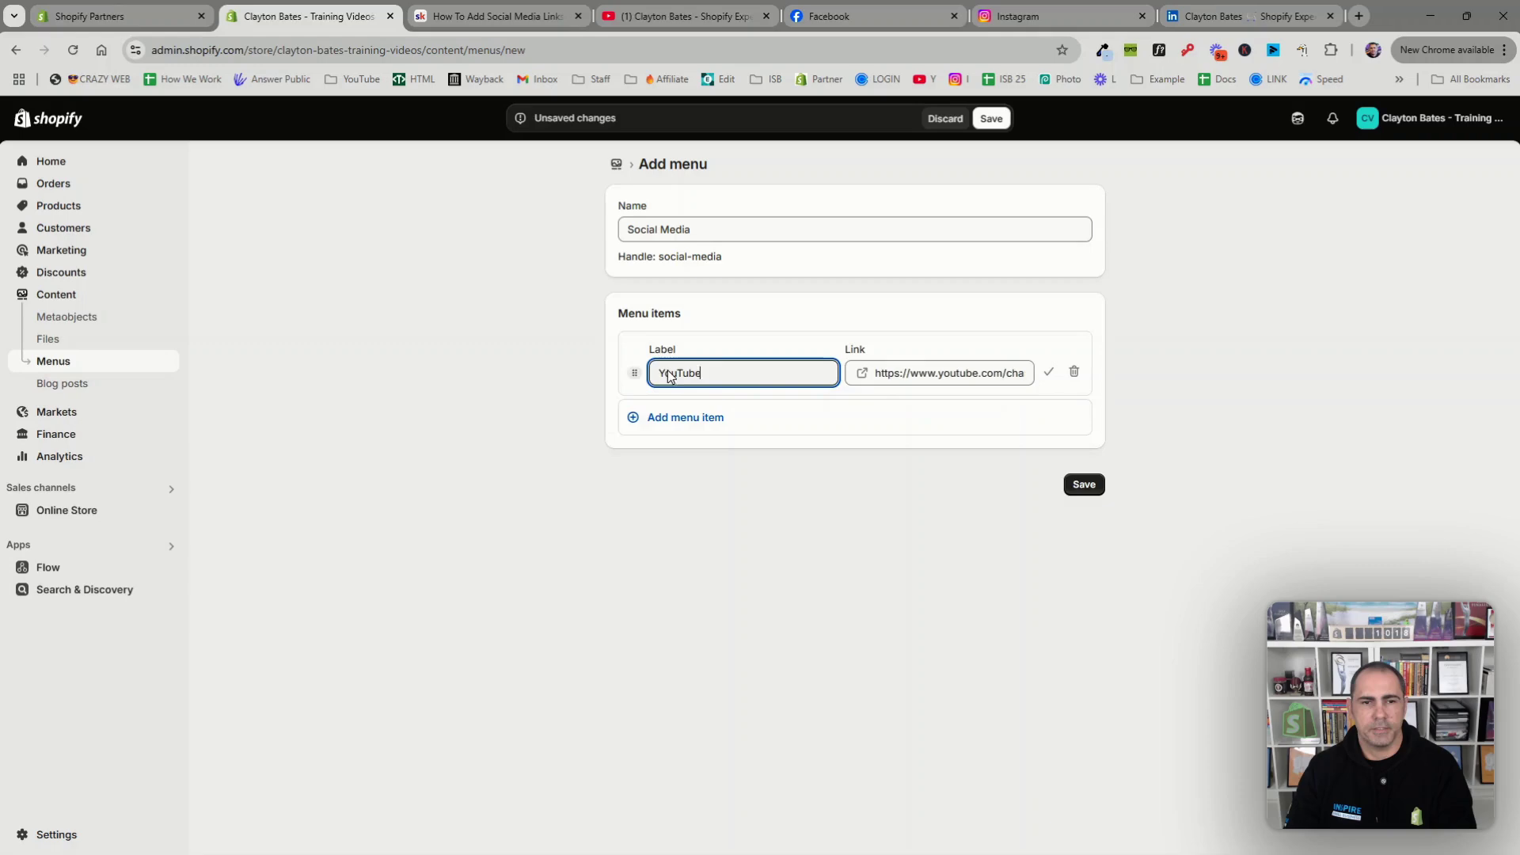
# Add a second menu item linking to the copied Facebook page address.
pyautogui.click(823, 16)
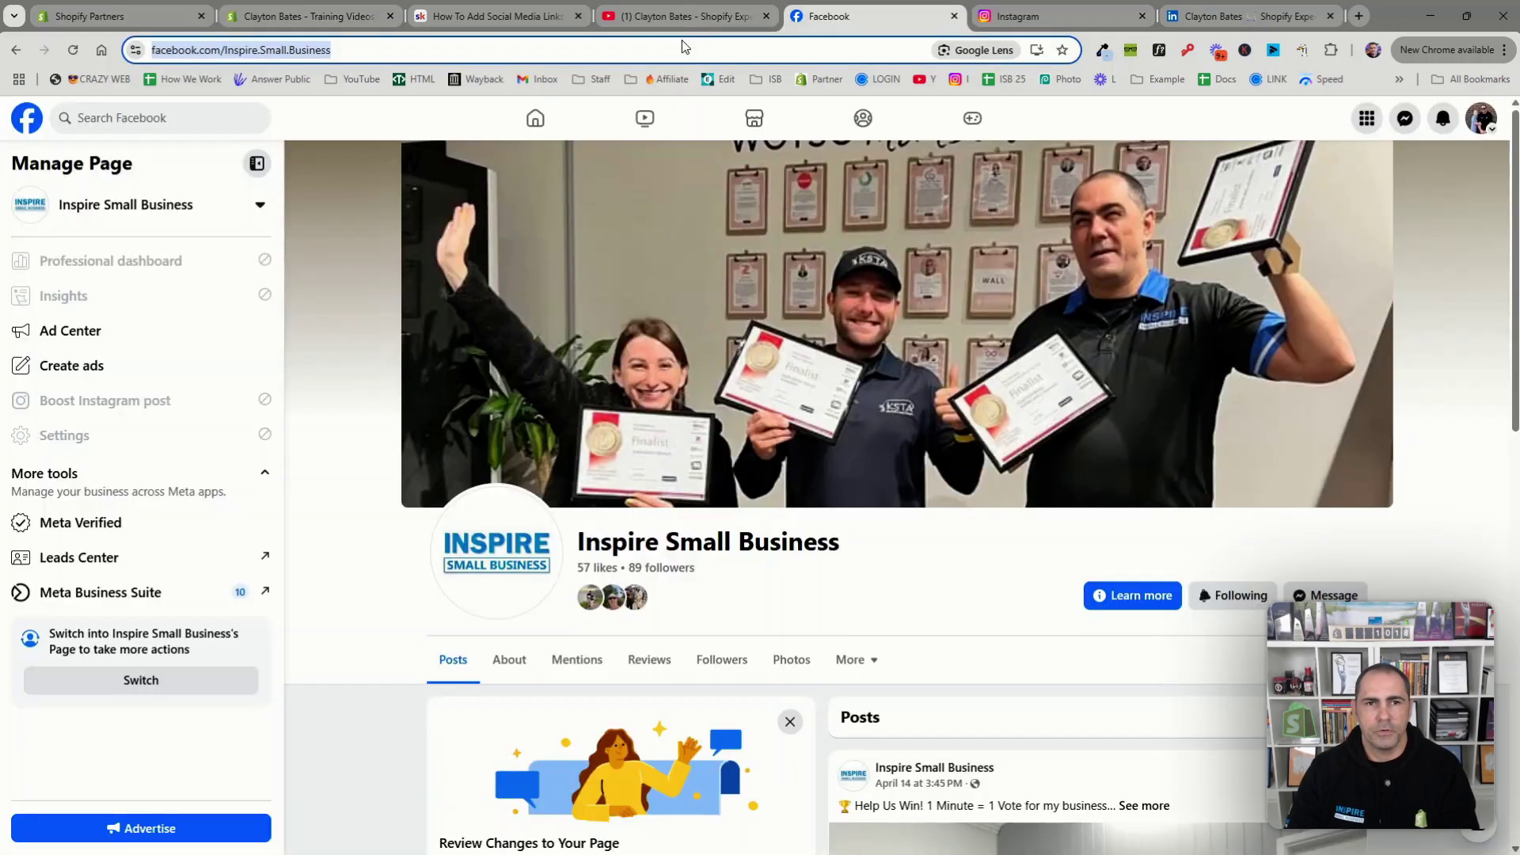
pyautogui.rightClick(678, 45)
pyautogui.hotkey('ctrl', 'c')
pyautogui.click(742, 193)
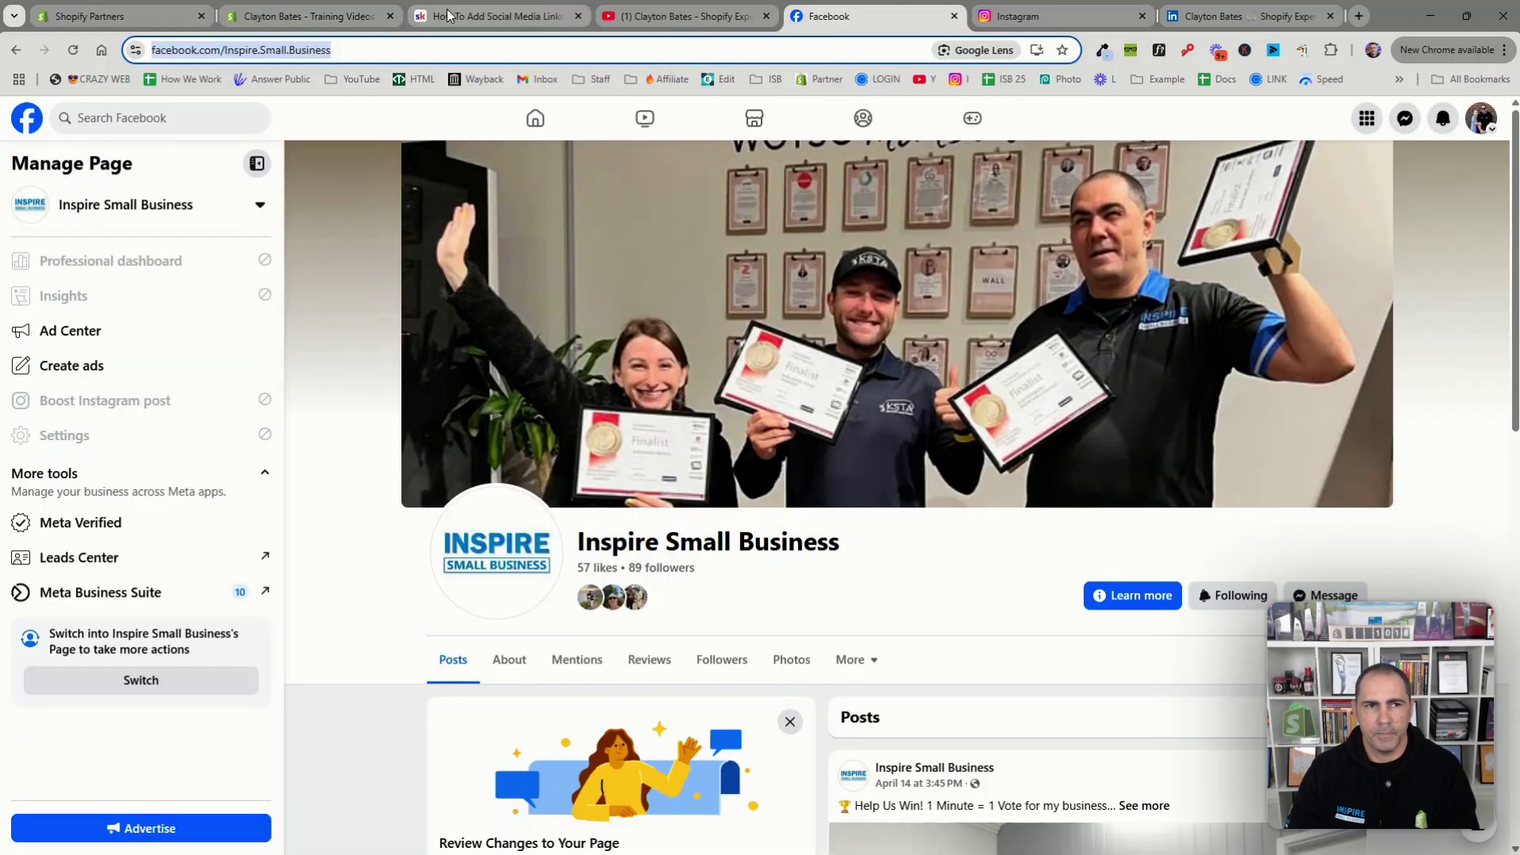
pyautogui.click(336, 18)
pyautogui.click(686, 414)
pyautogui.click(896, 441)
pyautogui.rightClick(896, 443)
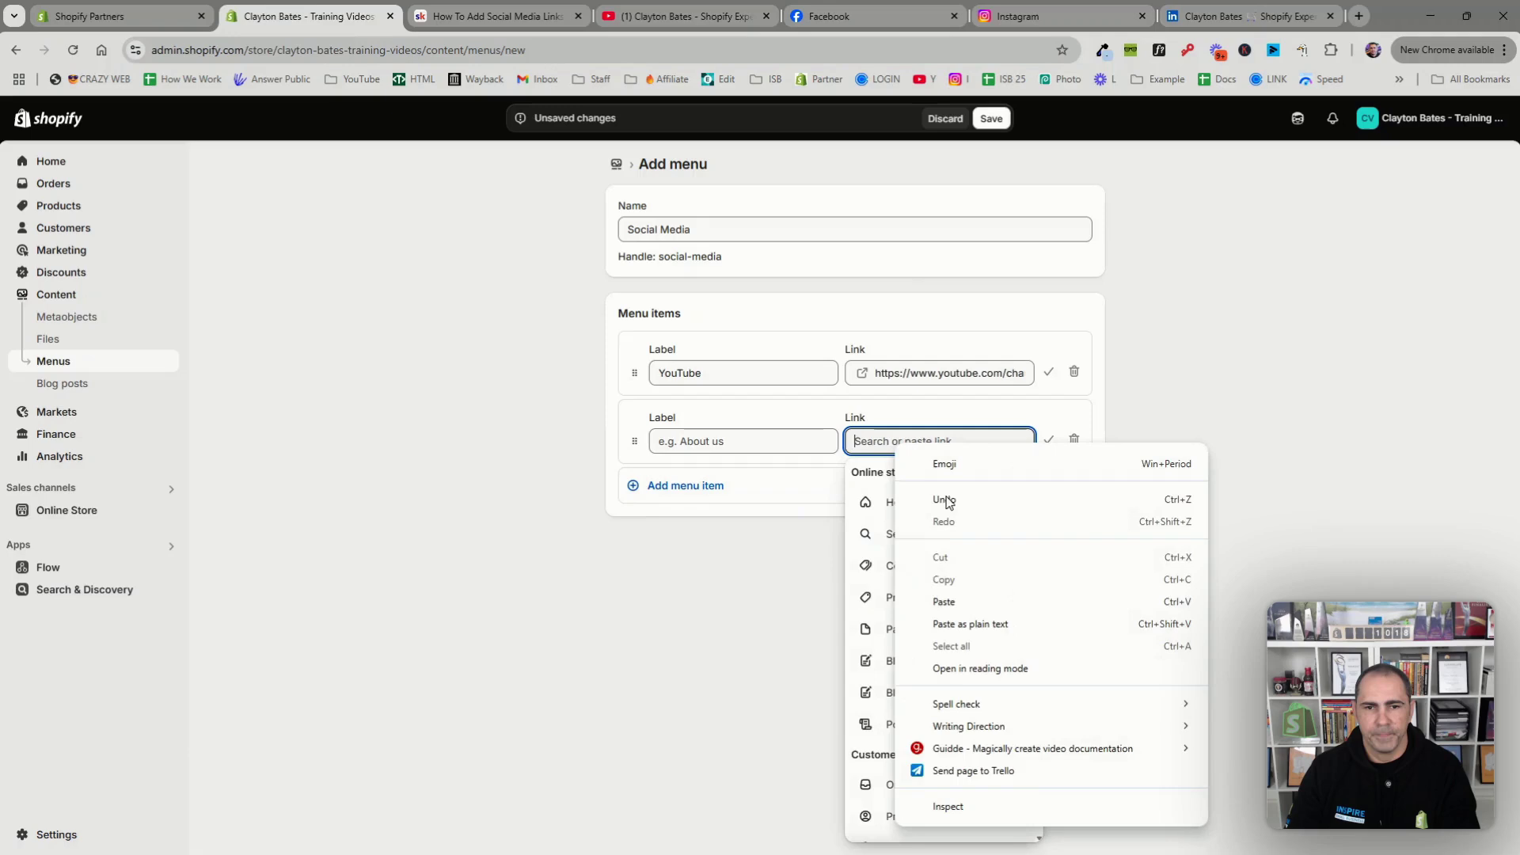
pyautogui.click(954, 597)
pyautogui.click(951, 476)
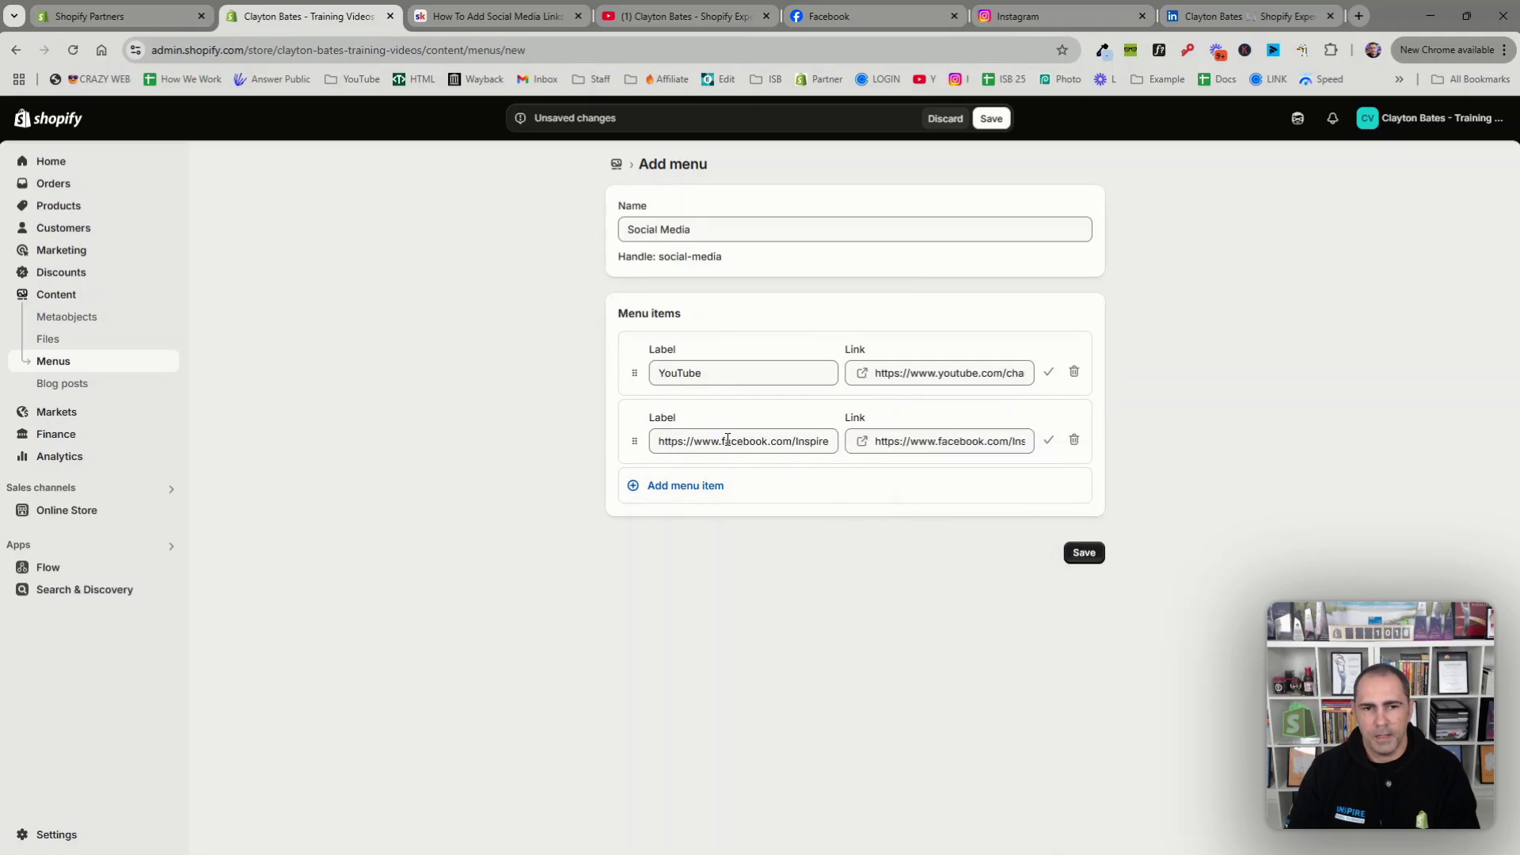
# Label the item 'Facebook', move it above YouTube, and save the menu.
pyautogui.moveTo(726, 441); pyautogui.dragTo(617, 446)
pyautogui.write('F')
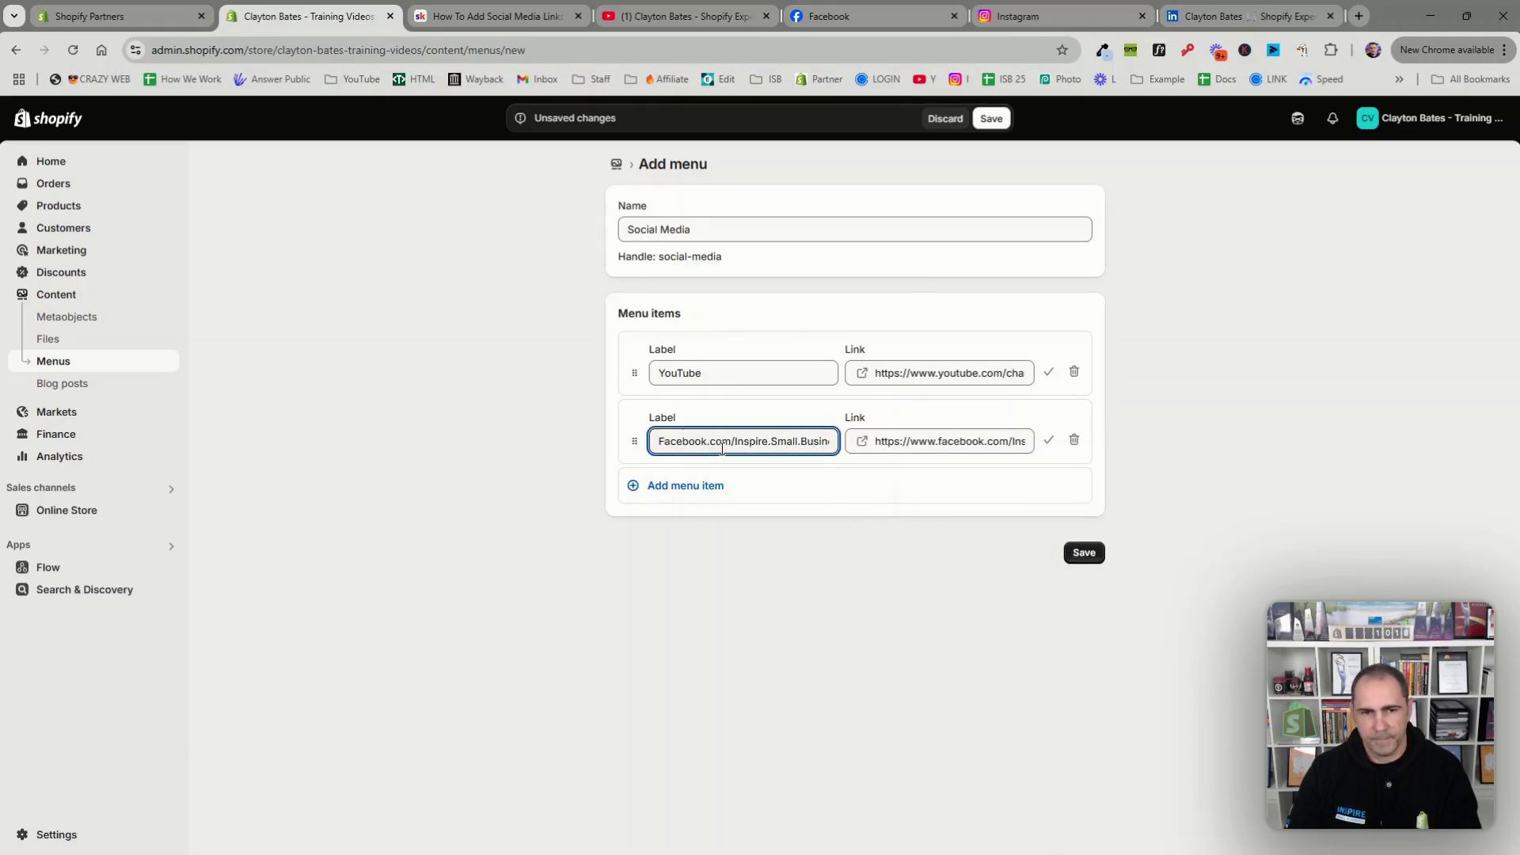
pyautogui.moveTo(708, 441); pyautogui.dragTo(833, 443)
pyautogui.press('BackSpace')
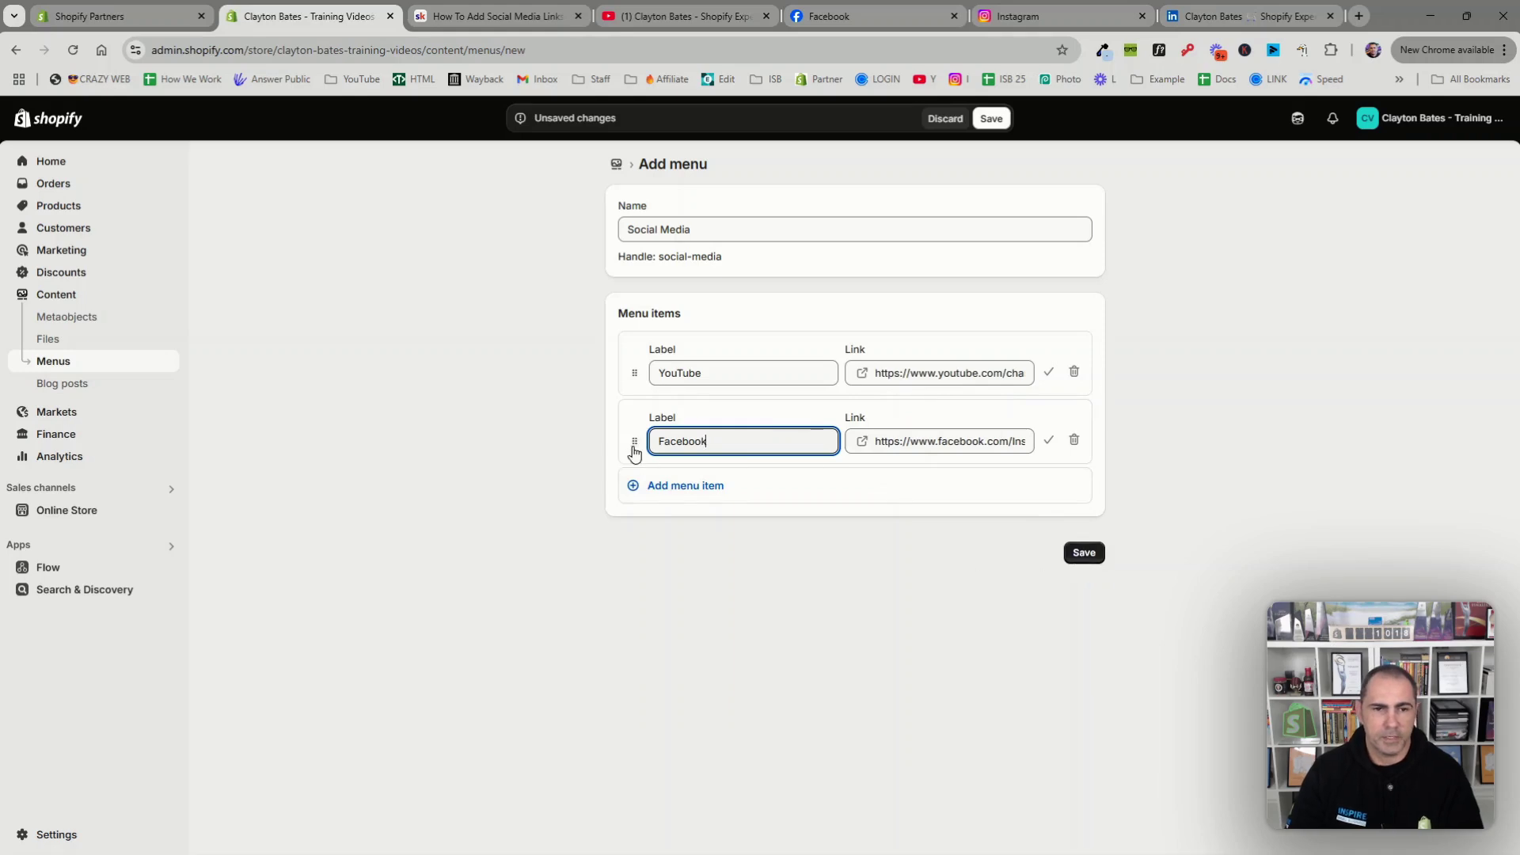
pyautogui.moveTo(635, 441); pyautogui.dragTo(638, 342)
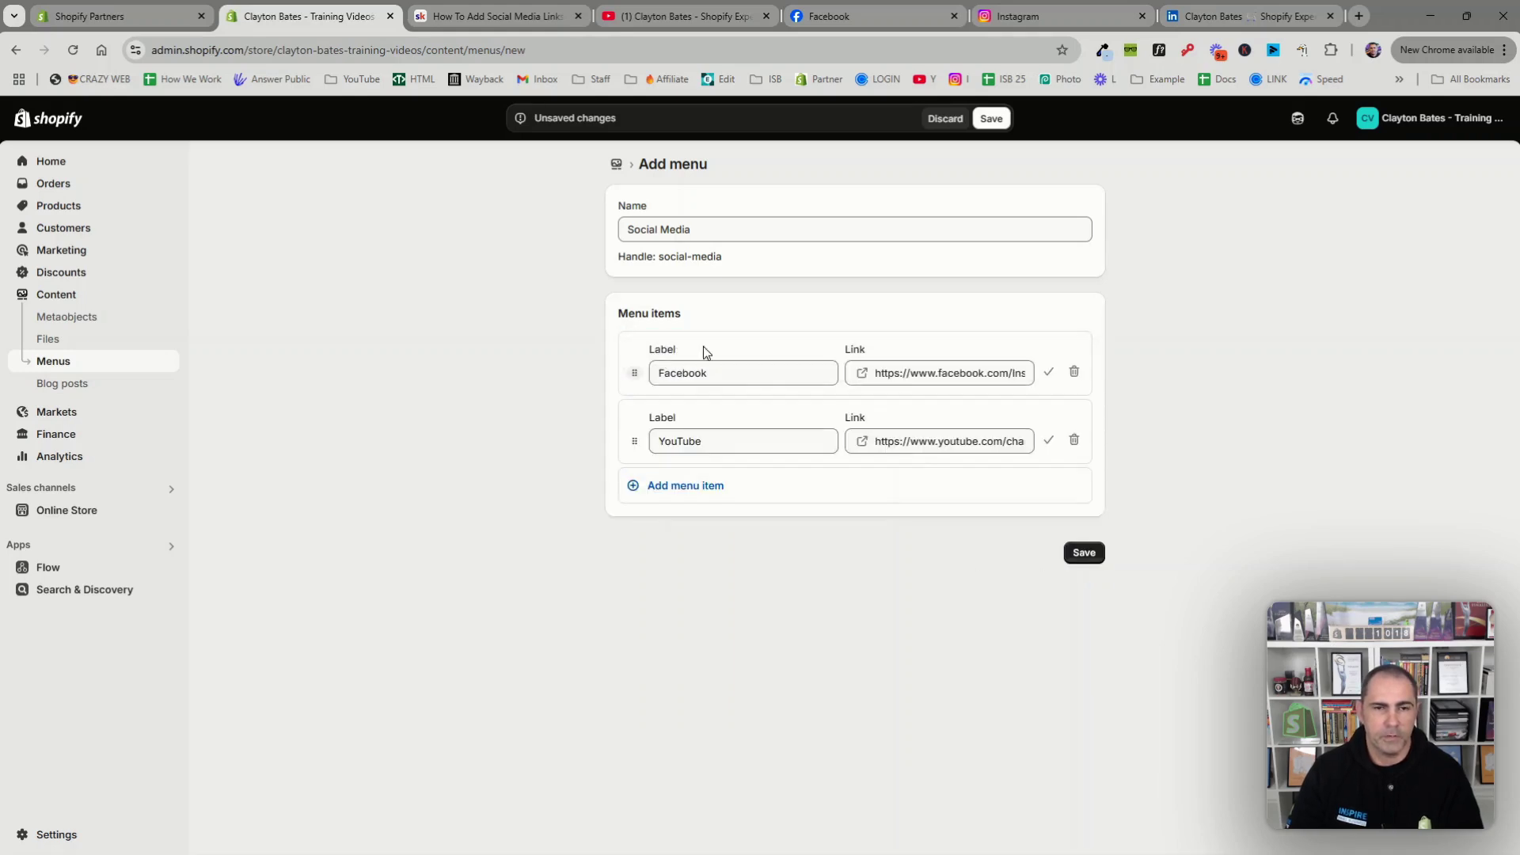
pyautogui.click(1089, 559)
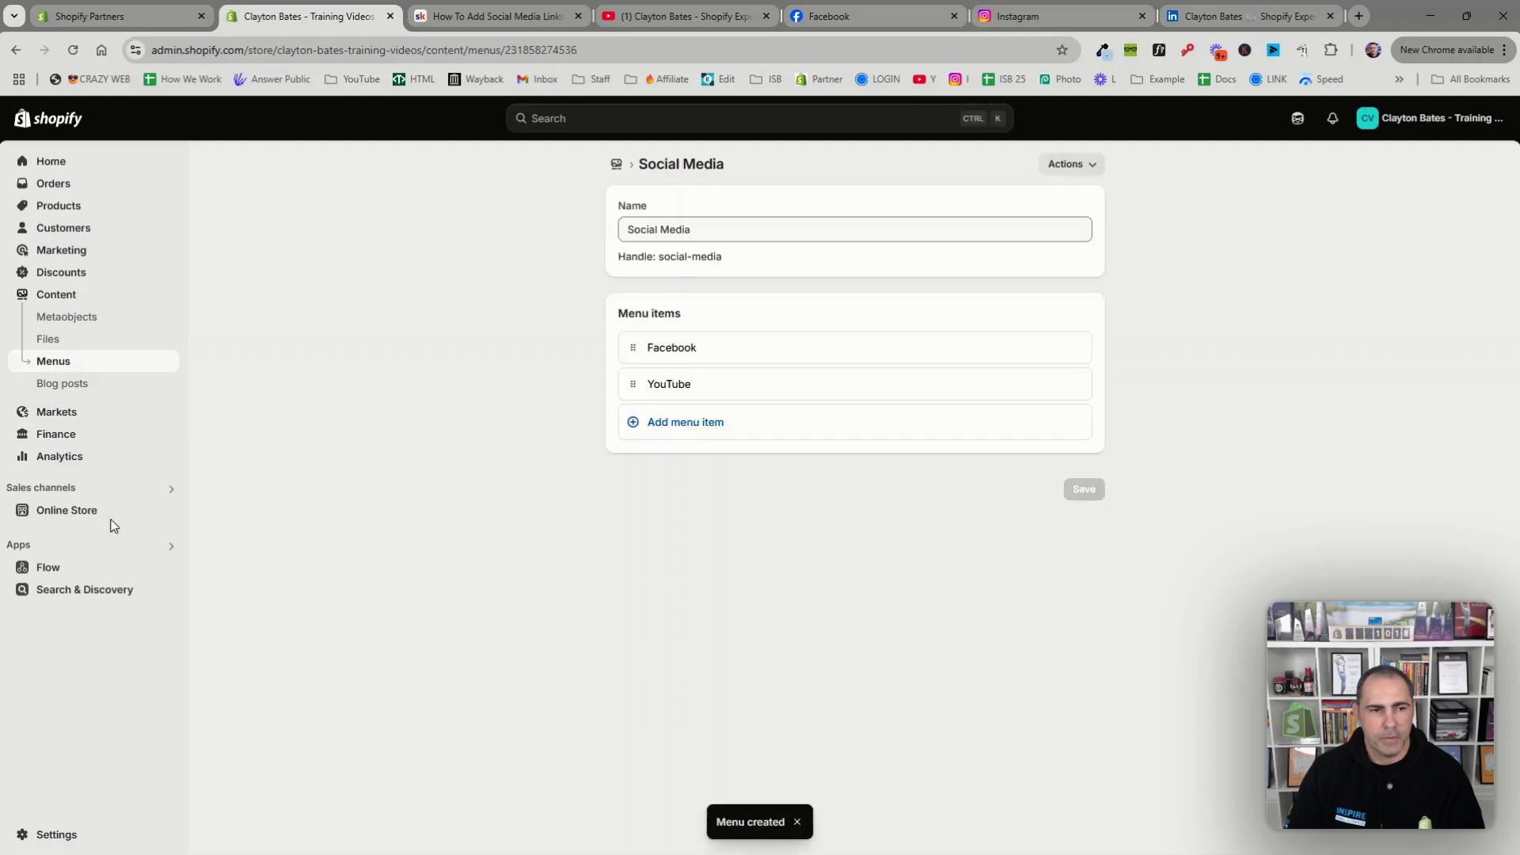
pyautogui.click(79, 510)
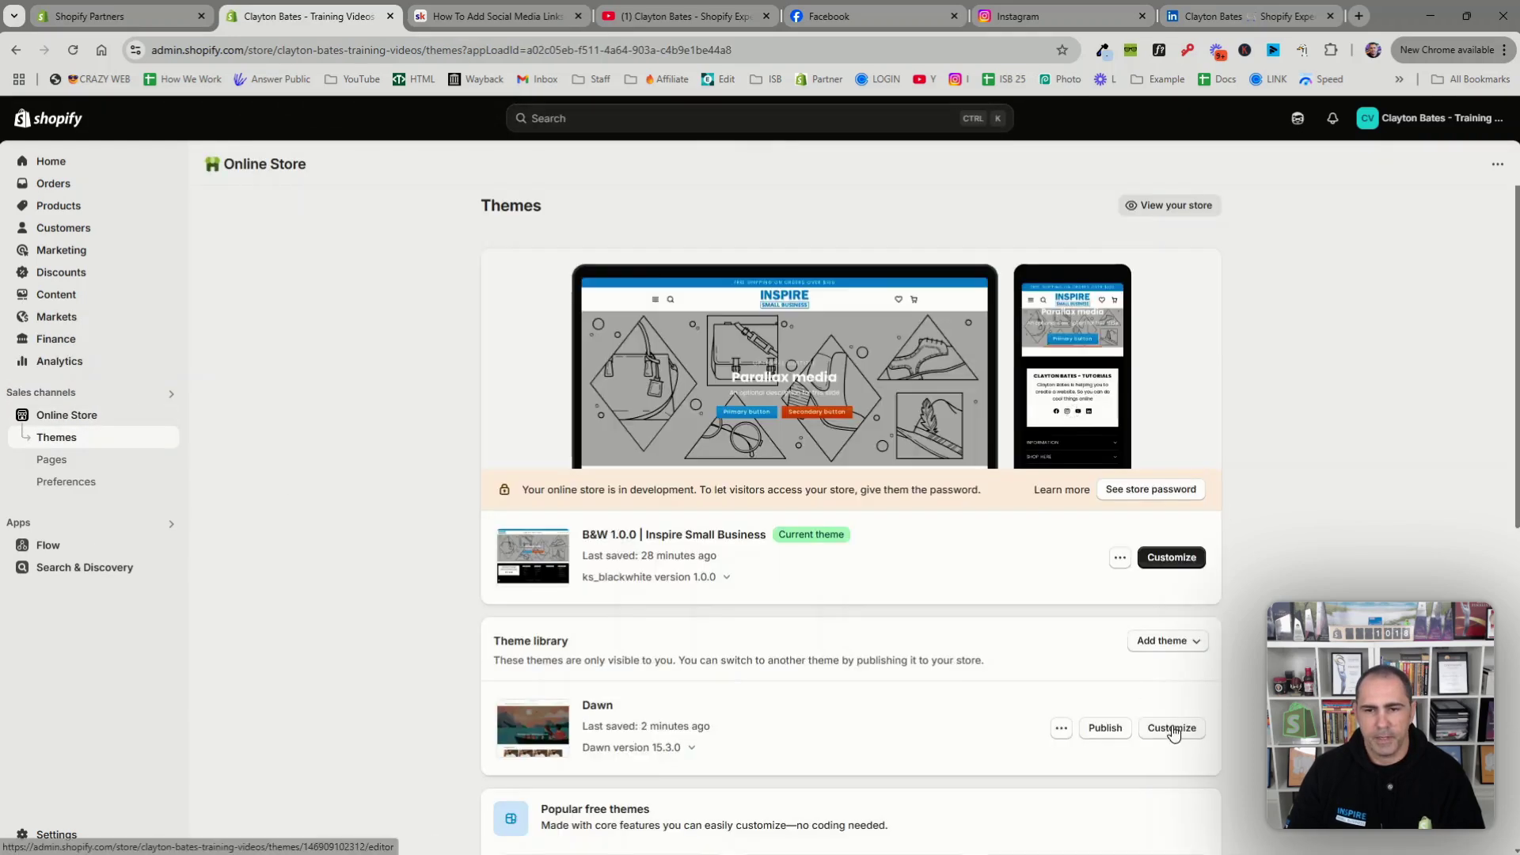
# In Dawn's footer, add a Menu block and assign it the Social Media menu.
pyautogui.click(1168, 724)
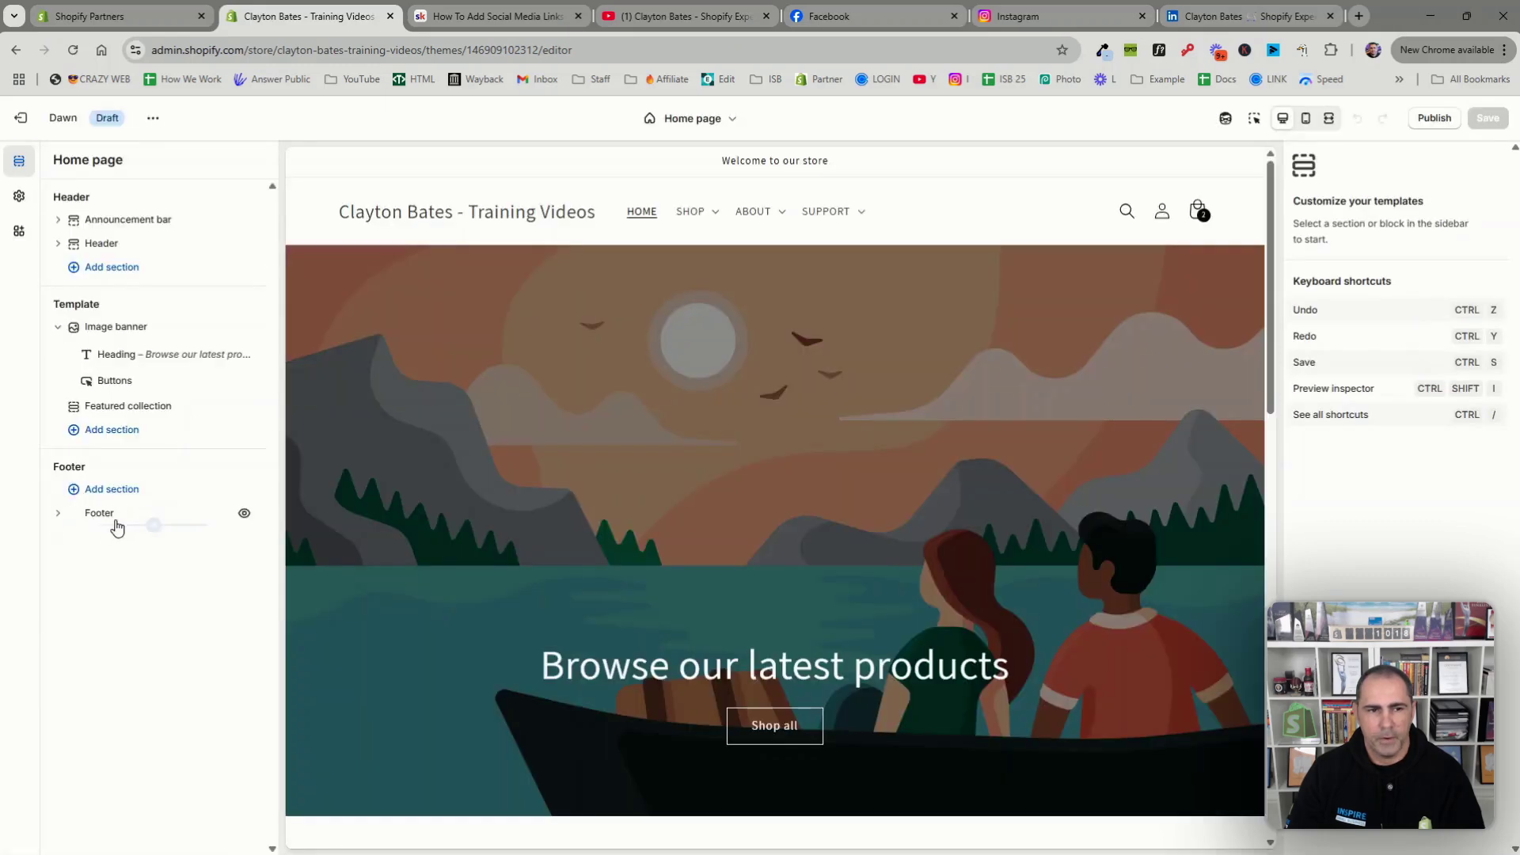
pyautogui.click(114, 515)
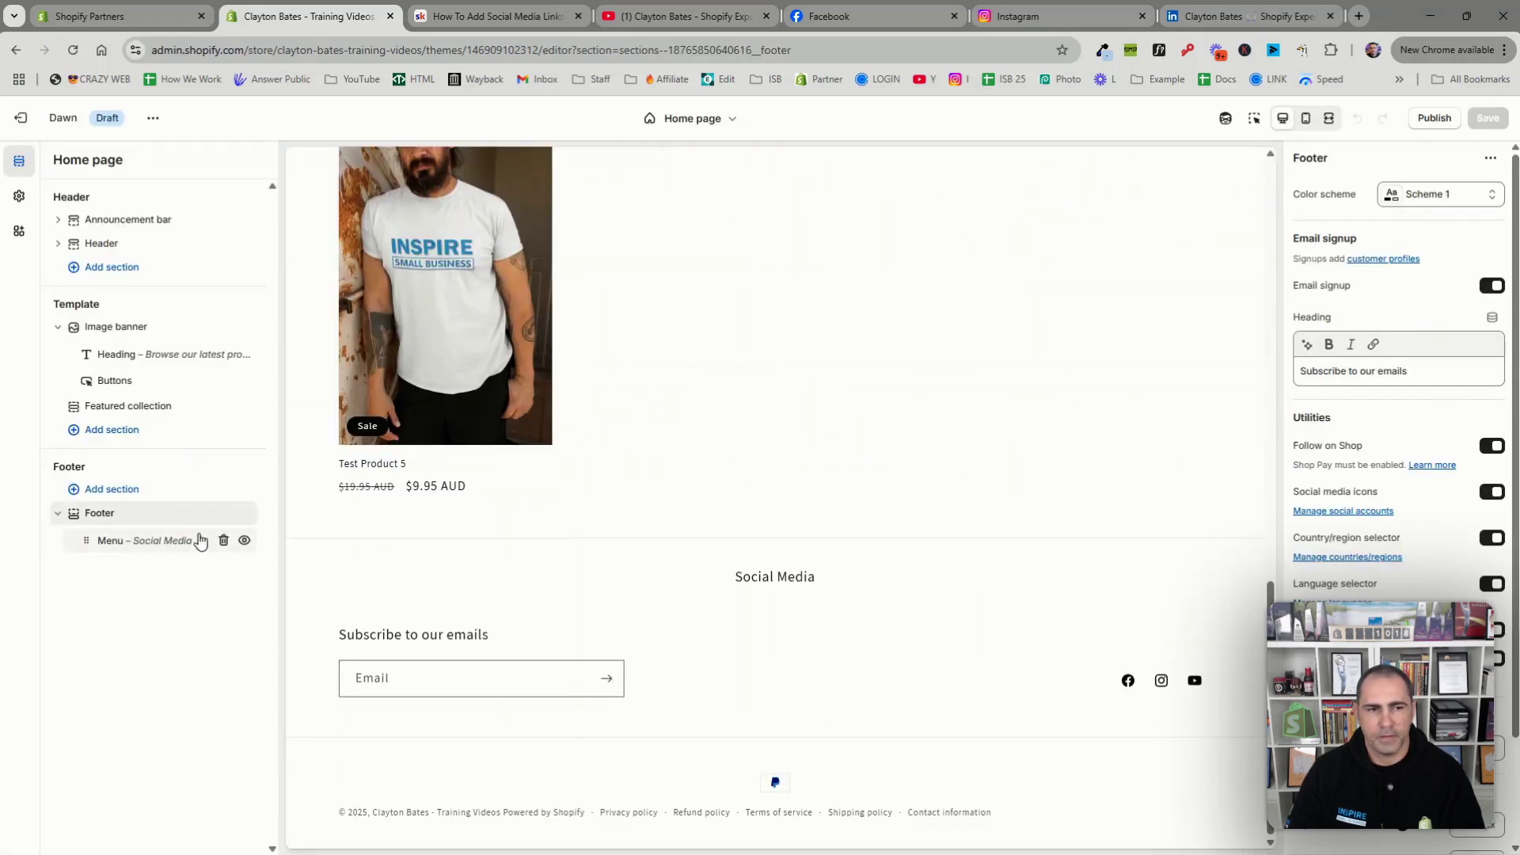
pyautogui.click(167, 554)
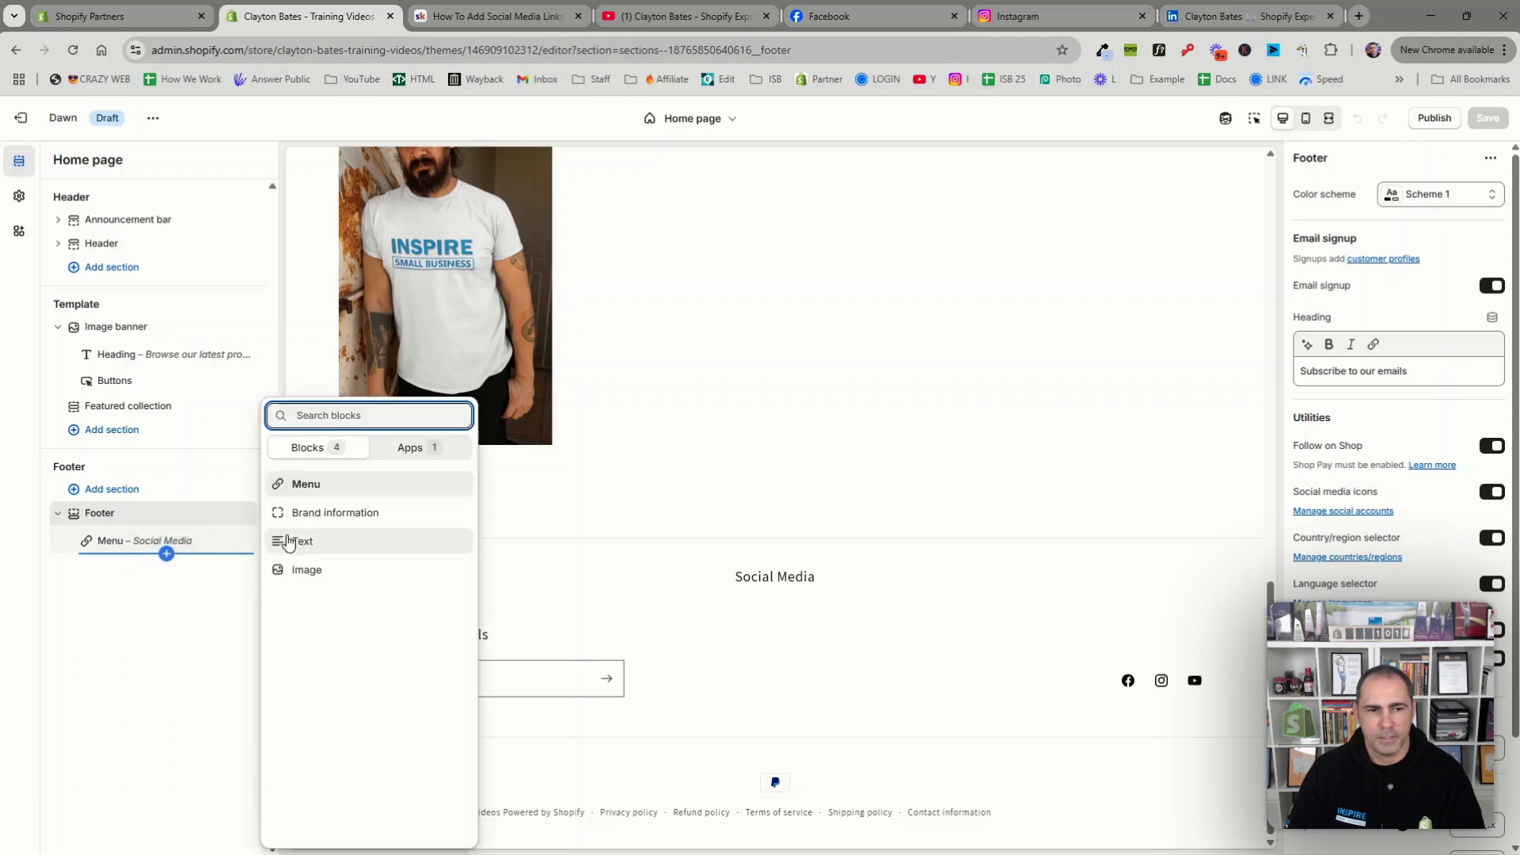
pyautogui.click(325, 491)
pyautogui.click(161, 543)
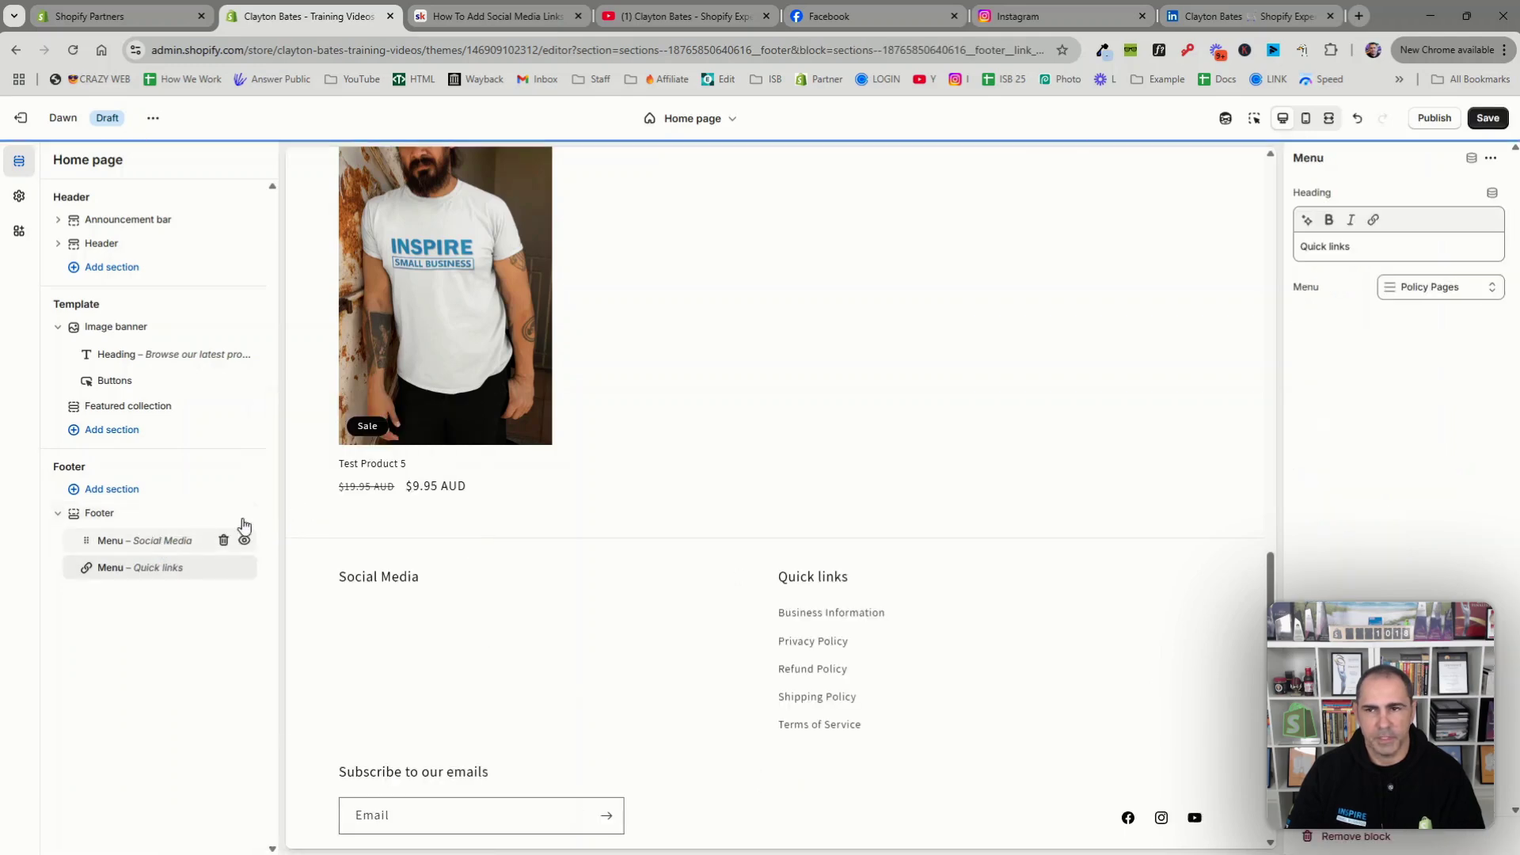
pyautogui.click(1438, 289)
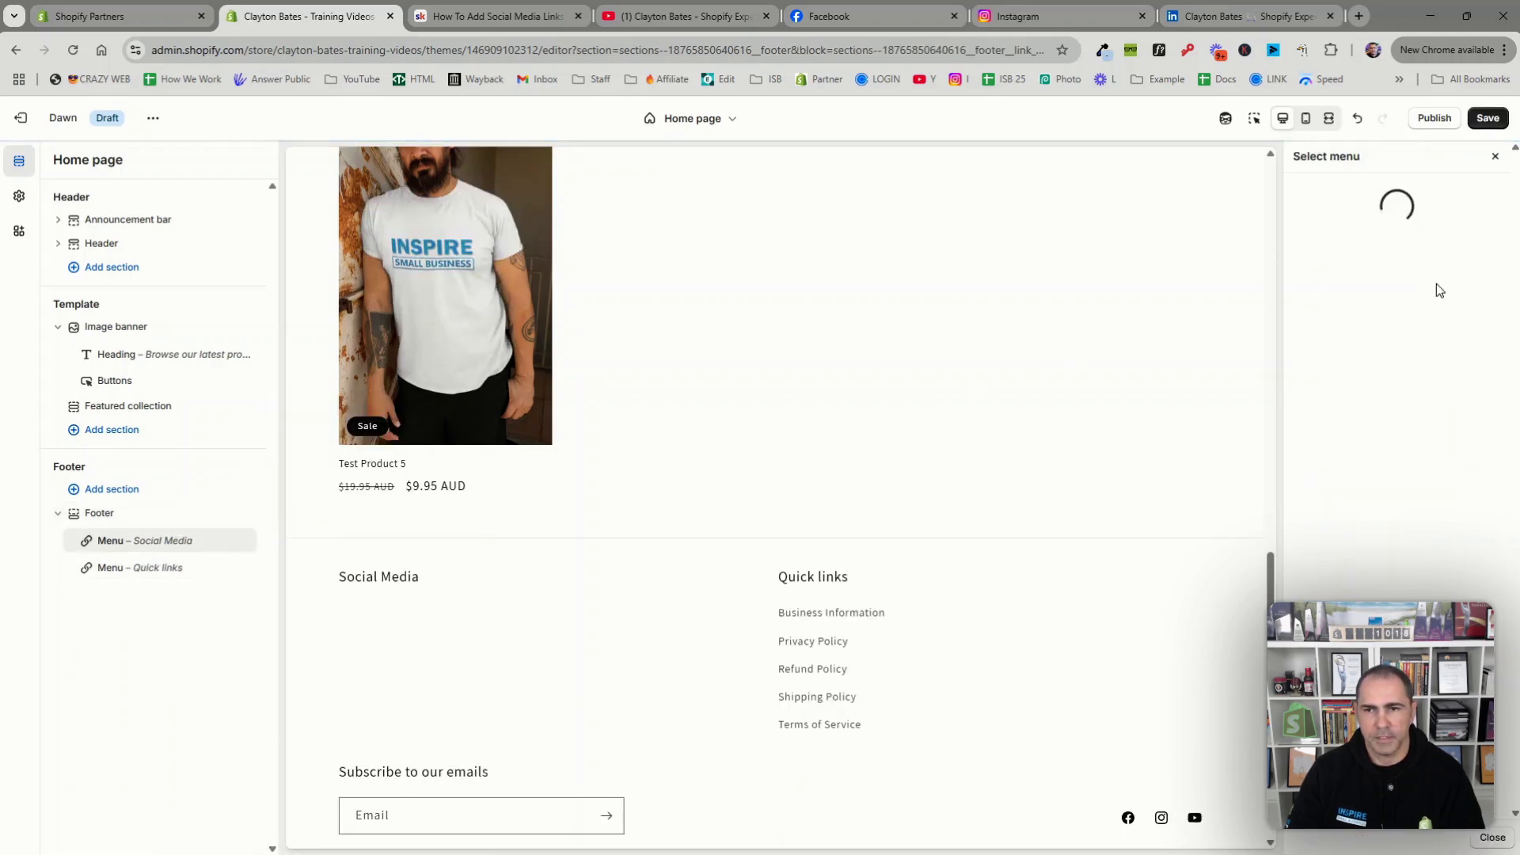
pyautogui.click(1336, 579)
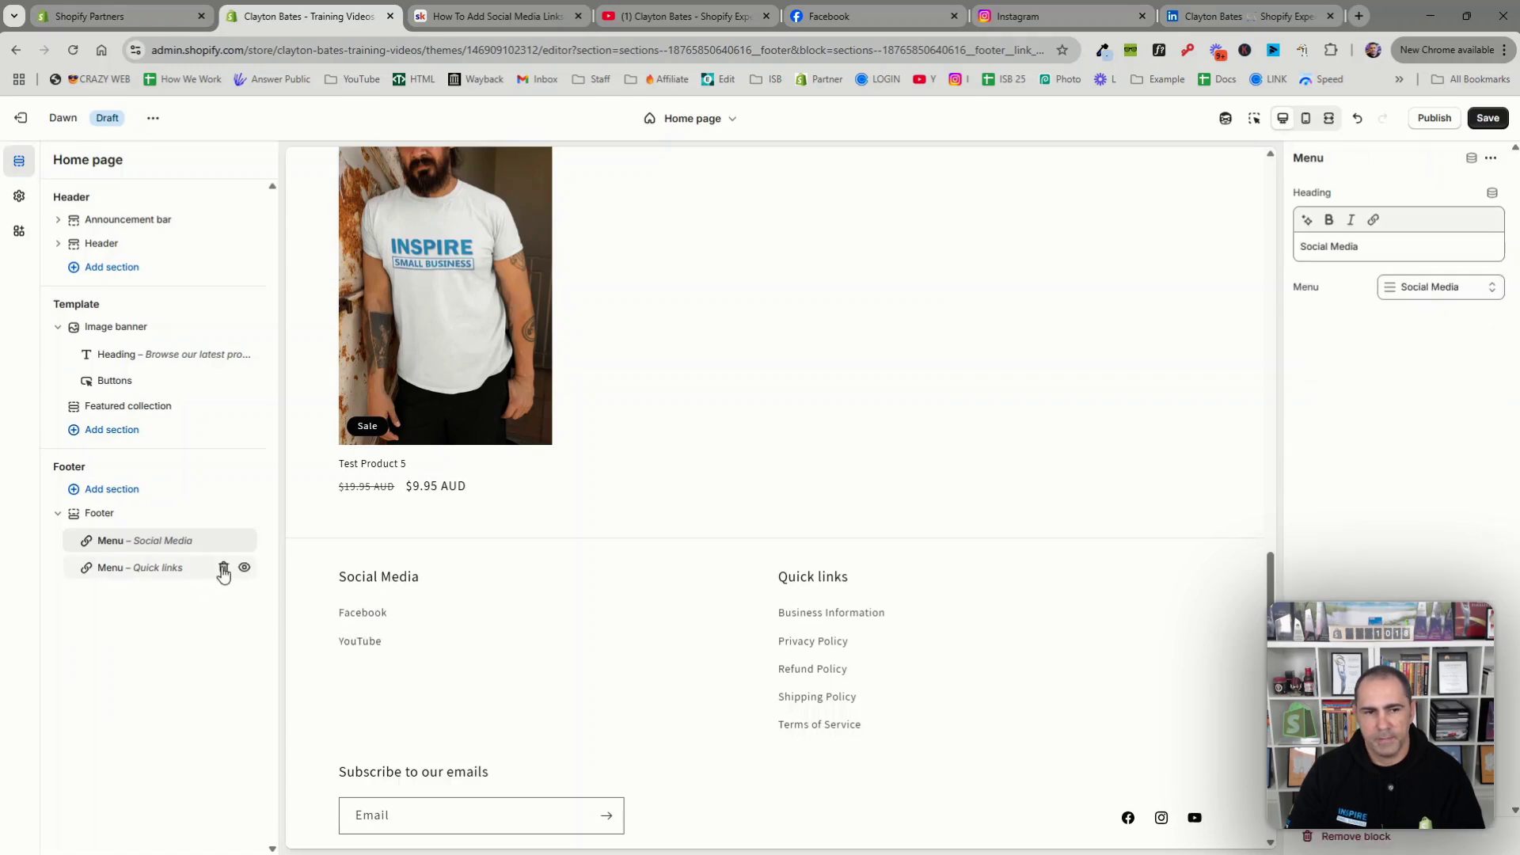
# Remove the Quick links menu block and add it back beside Social Media.
pyautogui.click(221, 568)
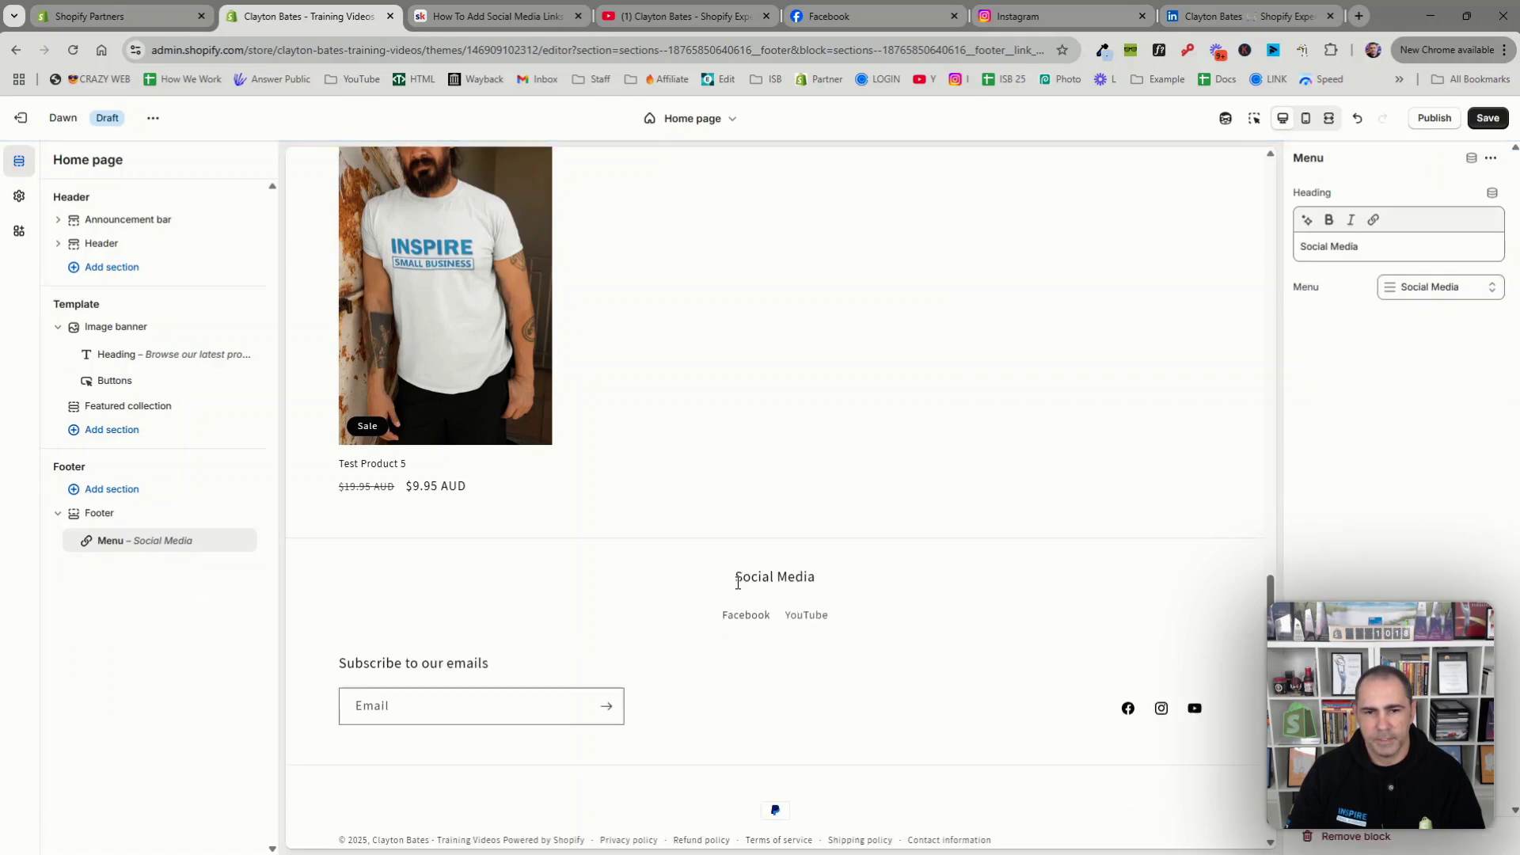
pyautogui.moveTo(736, 578); pyautogui.dragTo(844, 576)
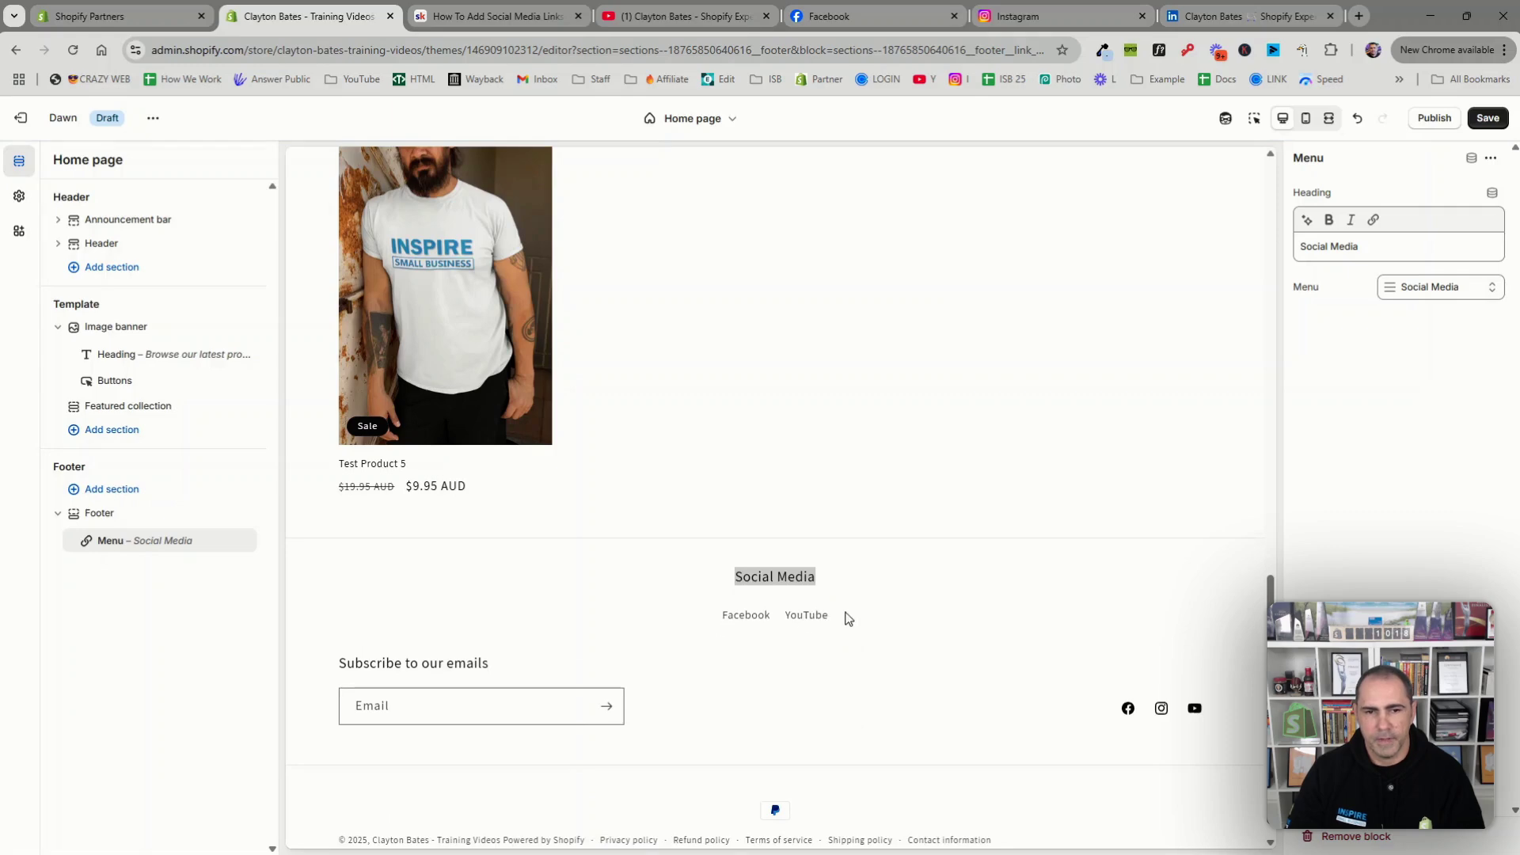
pyautogui.click(165, 554)
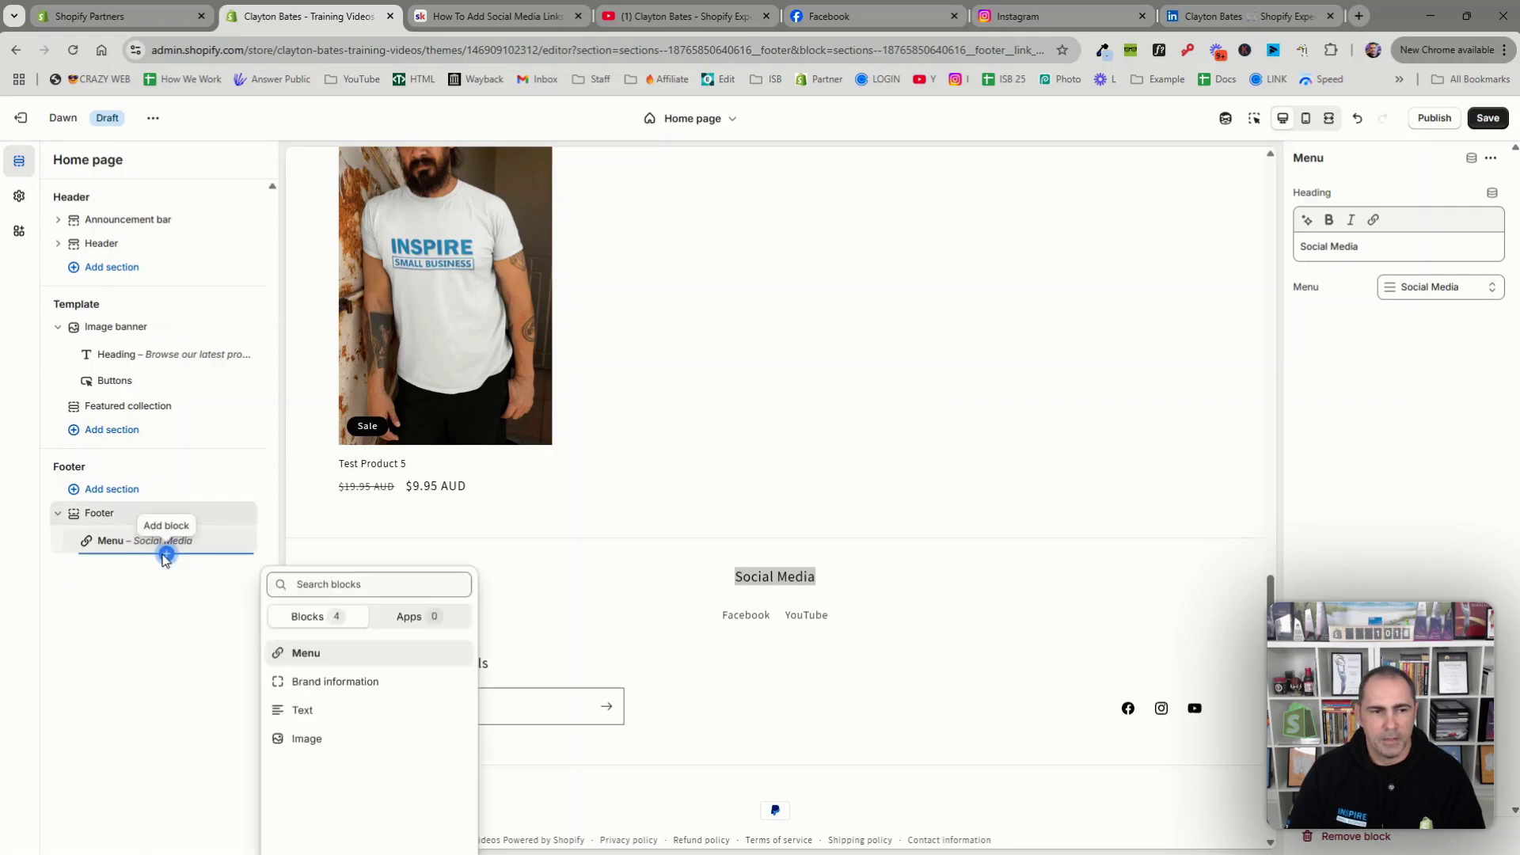
pyautogui.click(309, 485)
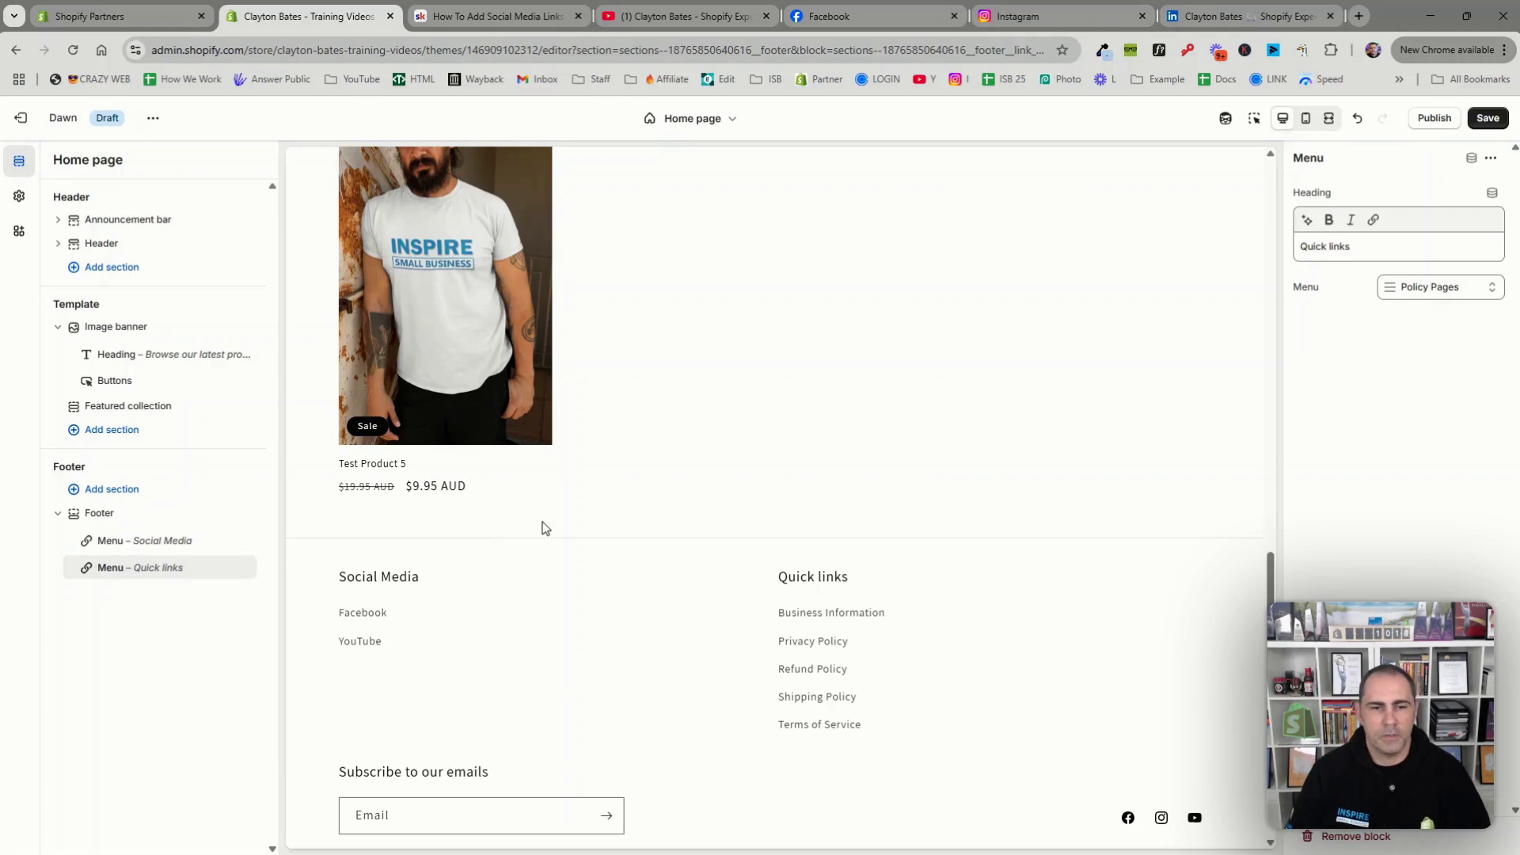
# Save the Dawn footer changes showing Social Media beside Quick links.
pyautogui.click(1489, 118)
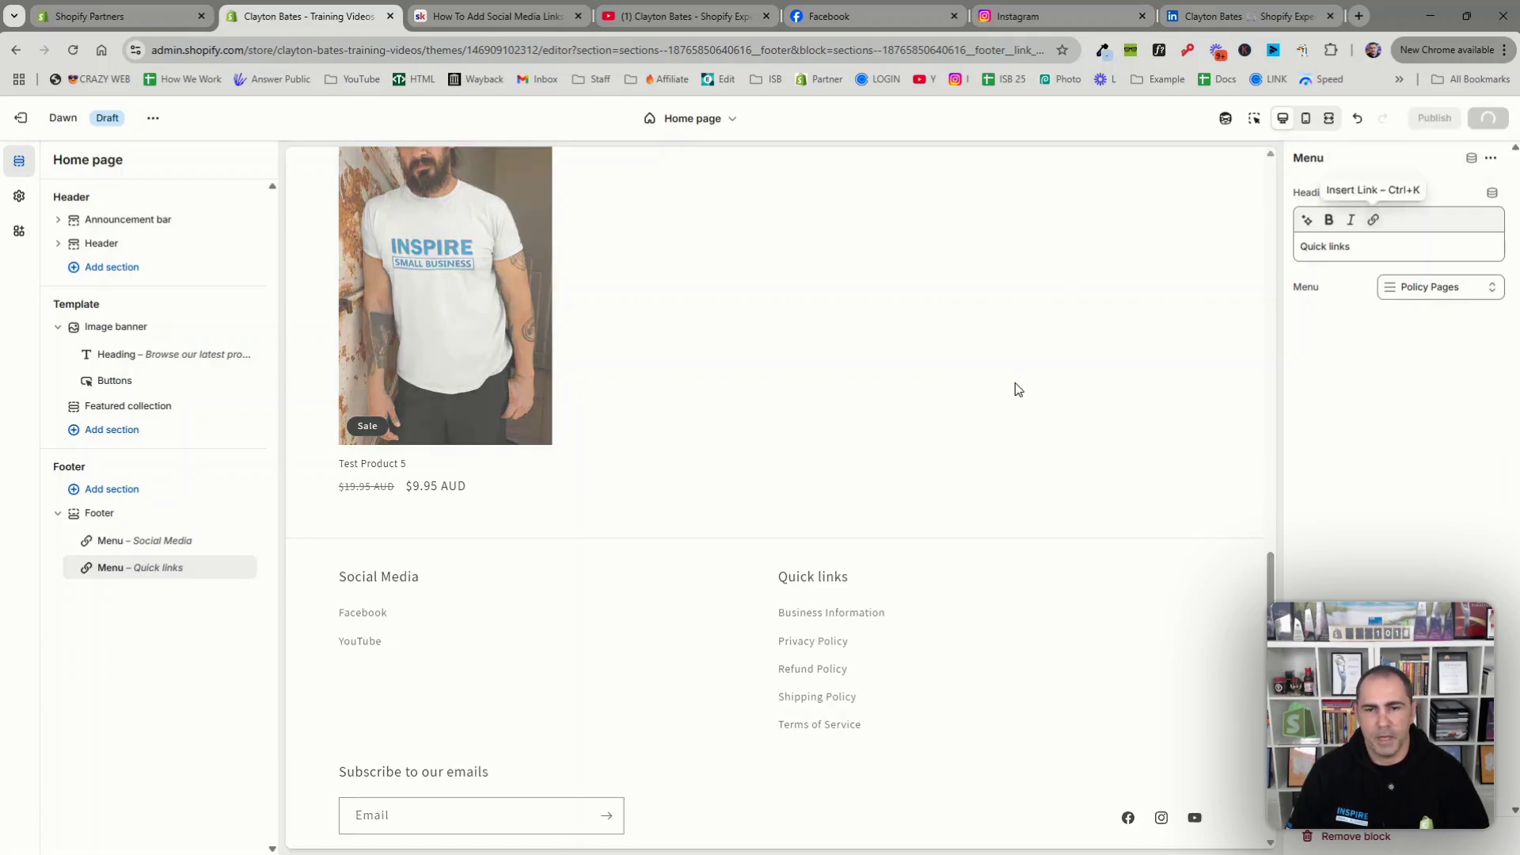